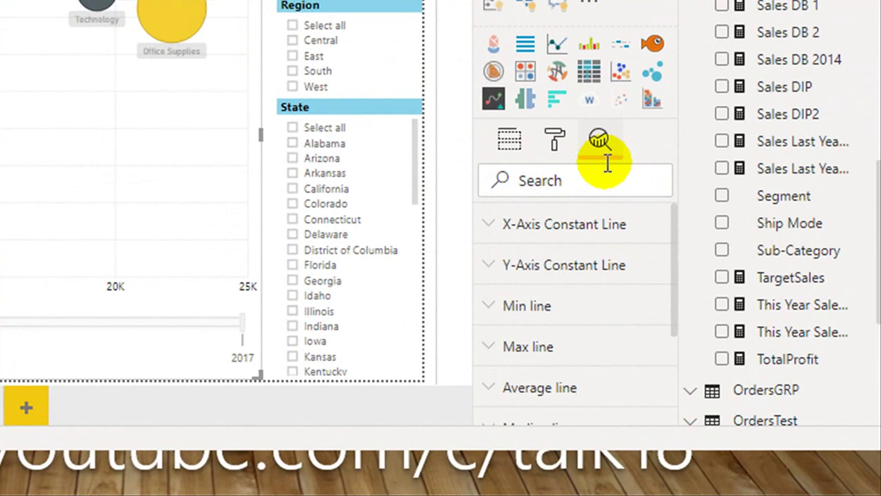
Add an X-axis constant line to the scatter chart and name it "Target Profit"
scroll(576, 269, down, 1)
scroll(576, 276, down, 3)
scroll(577, 277, up, 3)
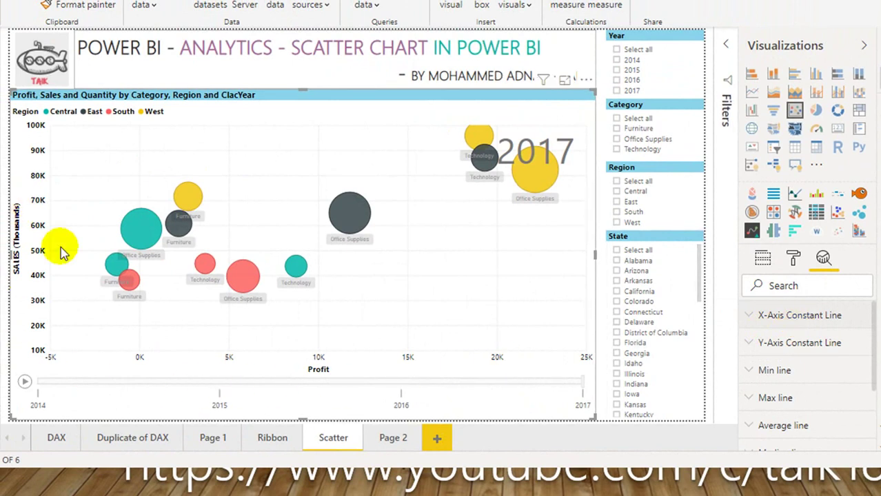
click(822, 317)
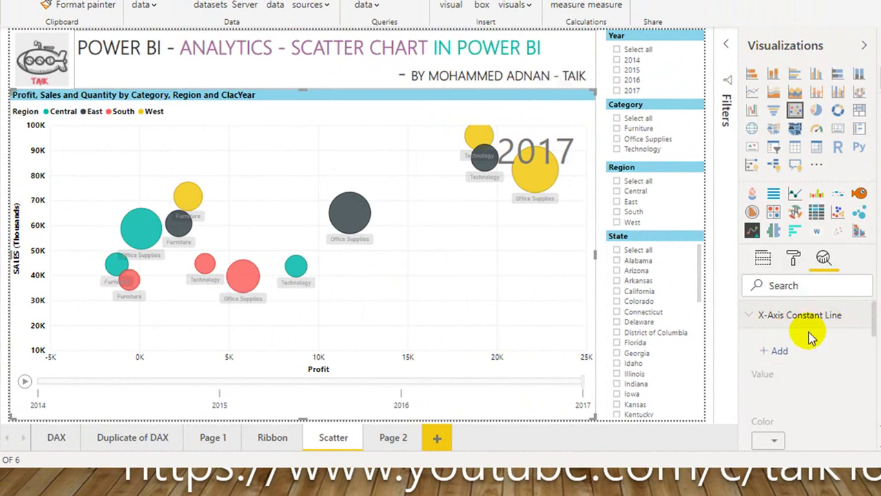
click(779, 353)
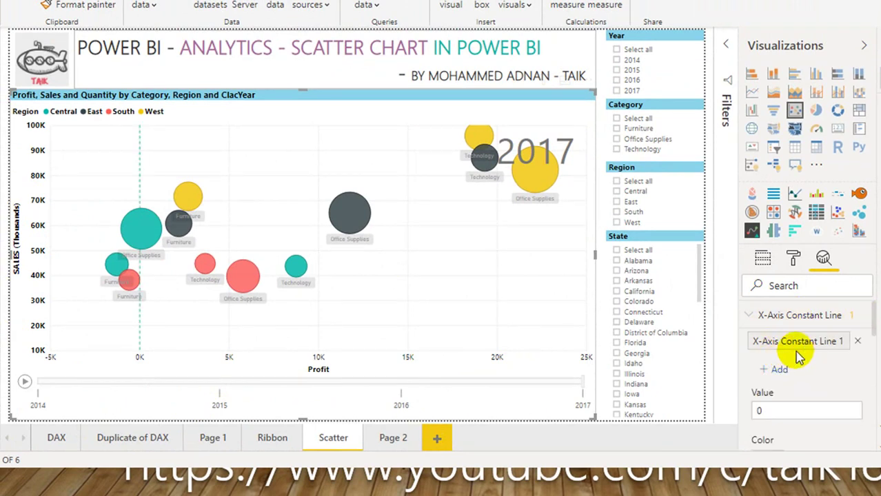
double_click(796, 348)
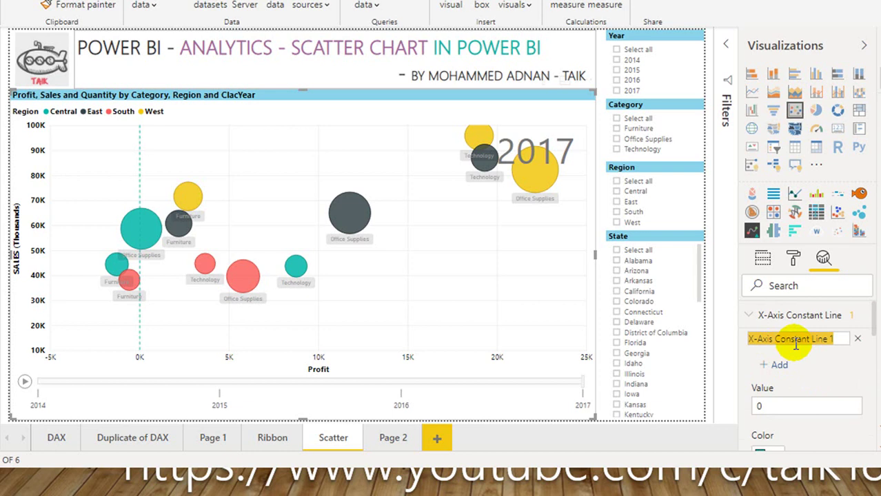
text(Target Profit)
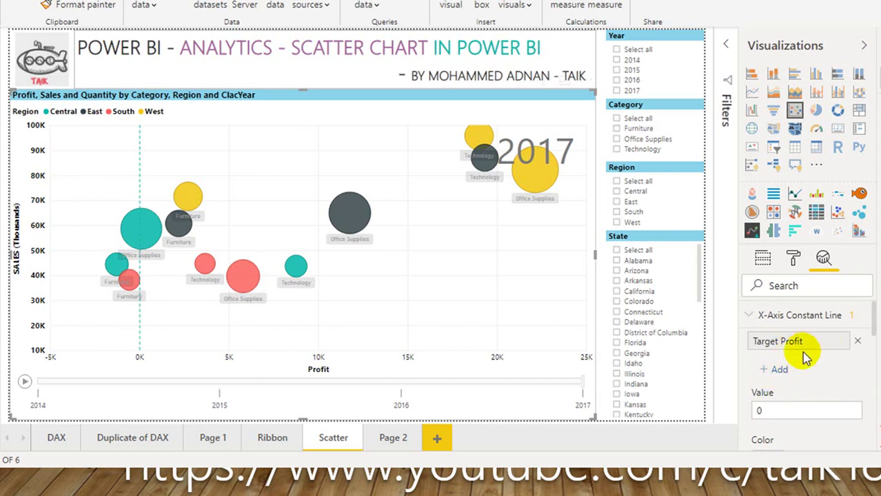
Give the Target Profit line a value of 18000, the teal theme color and 0% transparency
scroll(803, 366, down, 2)
click(773, 339)
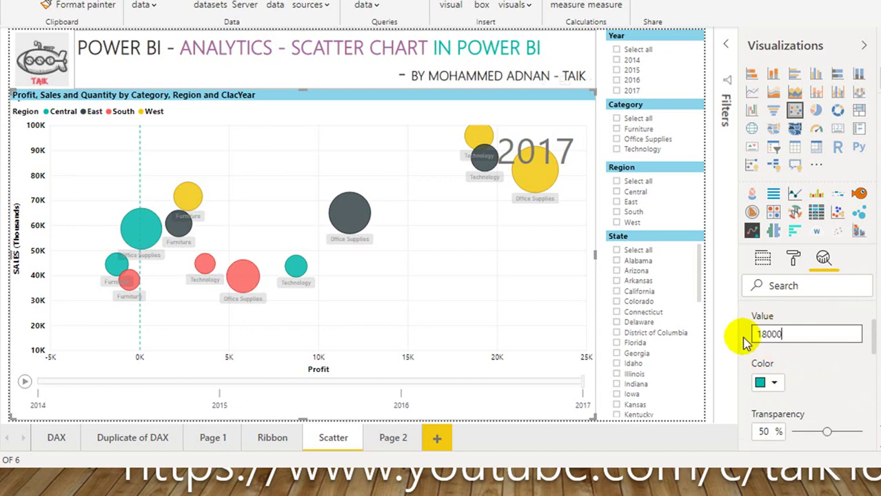
click(776, 385)
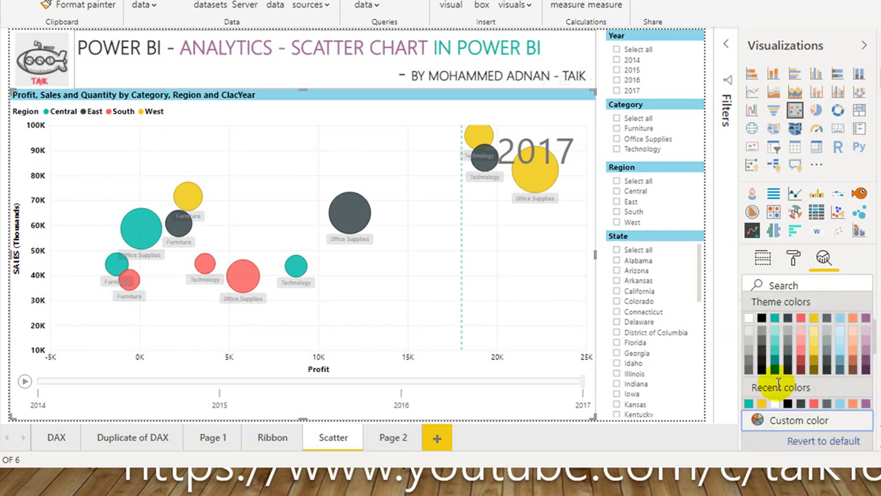
click(775, 319)
scroll(800, 355, down, 2)
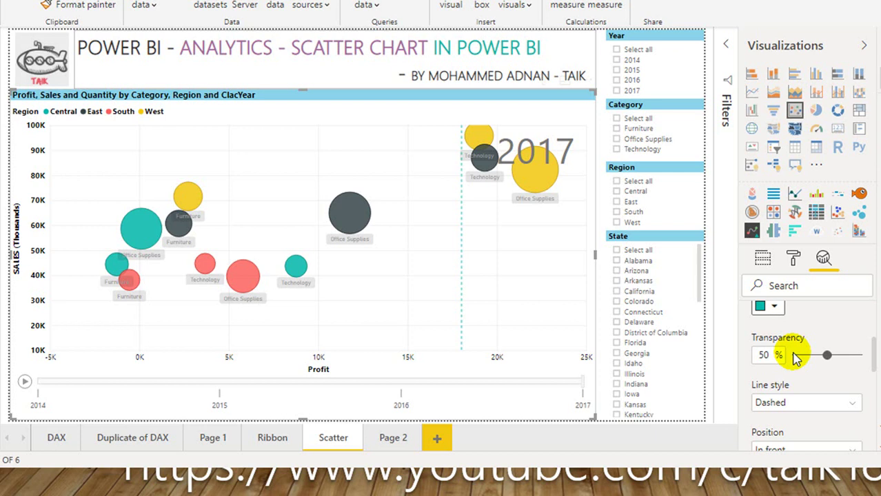
drag(827, 360, 792, 359)
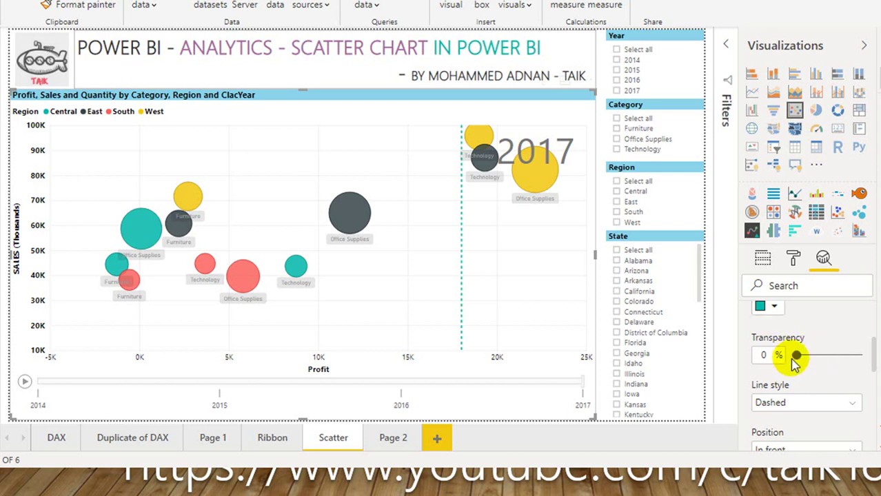
Try the Solid and Dotted line styles on the Target Profit line, then restore Dashed
scroll(769, 324, down, 2)
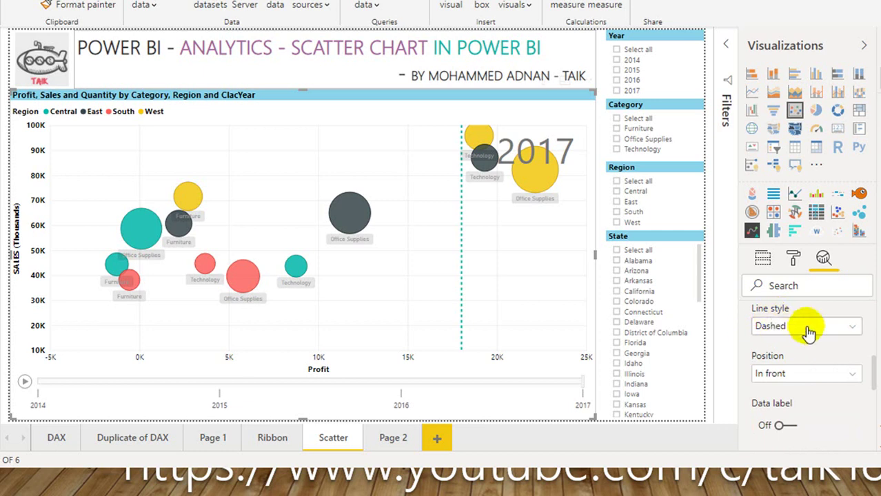
click(809, 333)
click(777, 361)
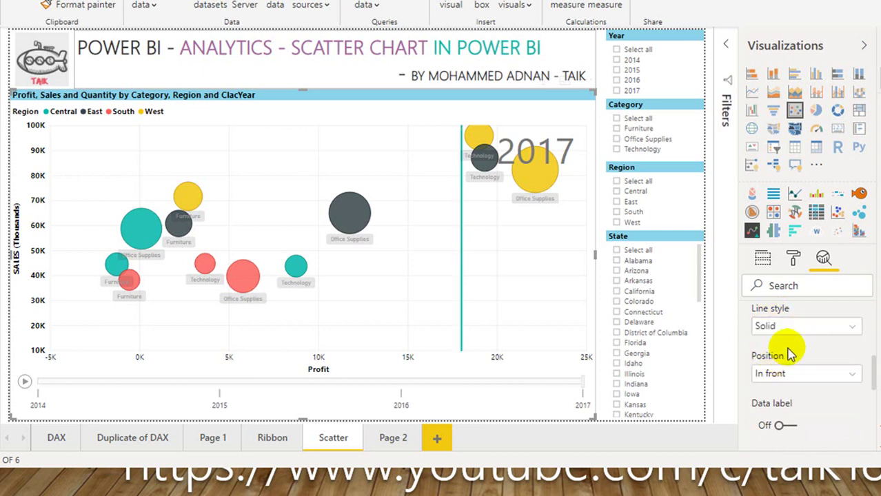
click(799, 327)
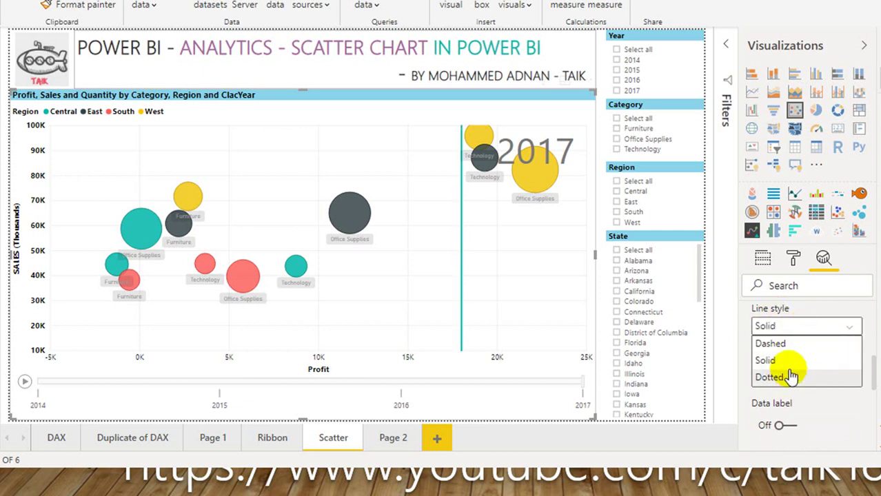
click(796, 377)
click(797, 324)
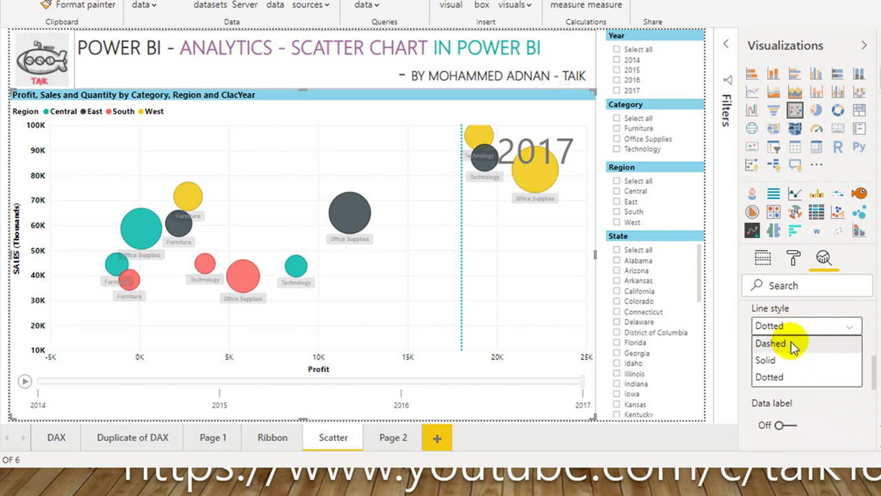
click(792, 341)
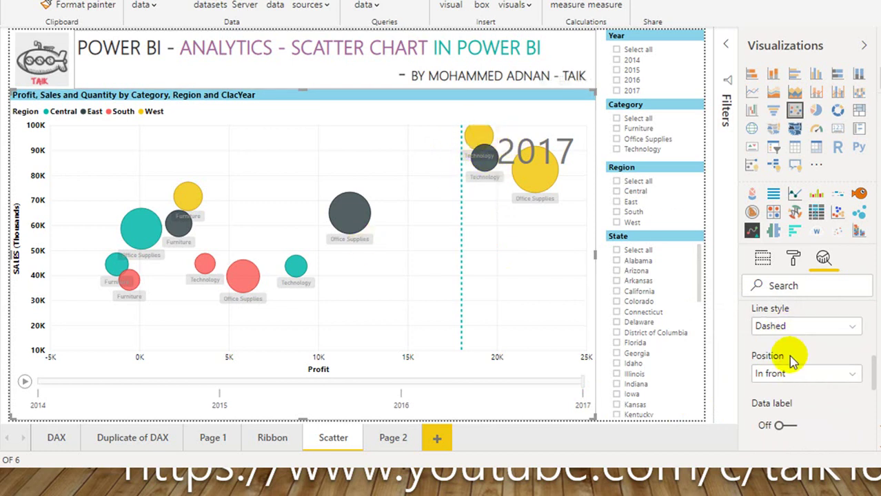
click(777, 373)
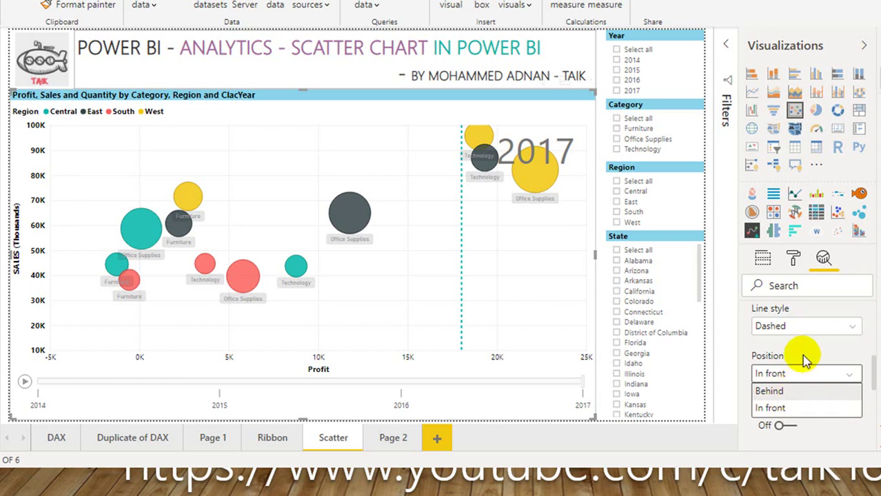
click(806, 369)
Turn on the Target Profit line's data label and set its text to Name and value
scroll(772, 355, down, 2)
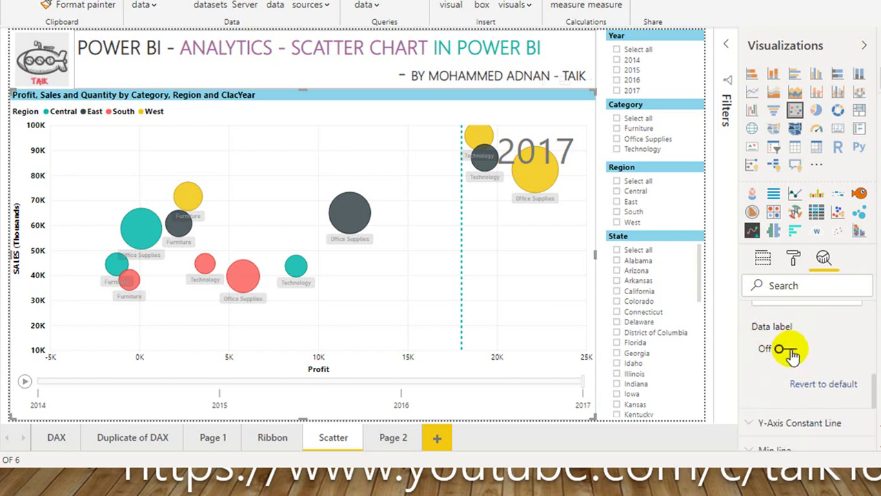
click(784, 350)
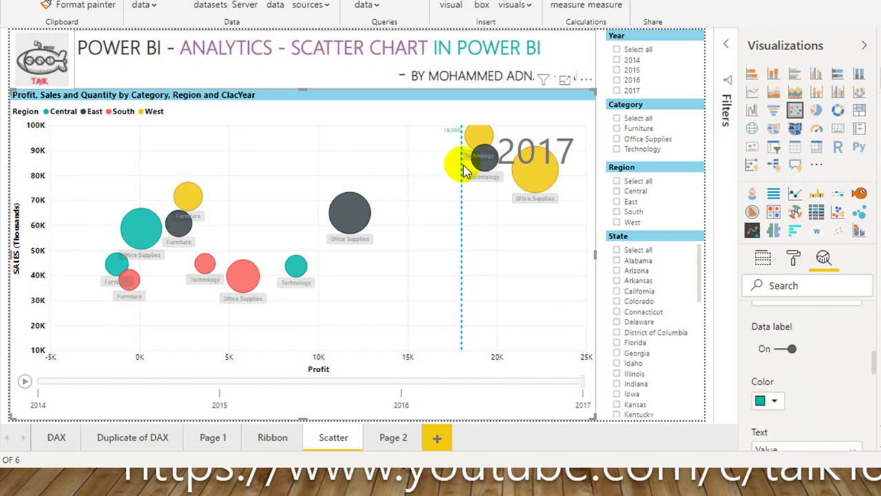
scroll(823, 380, down, 2)
click(774, 325)
click(813, 302)
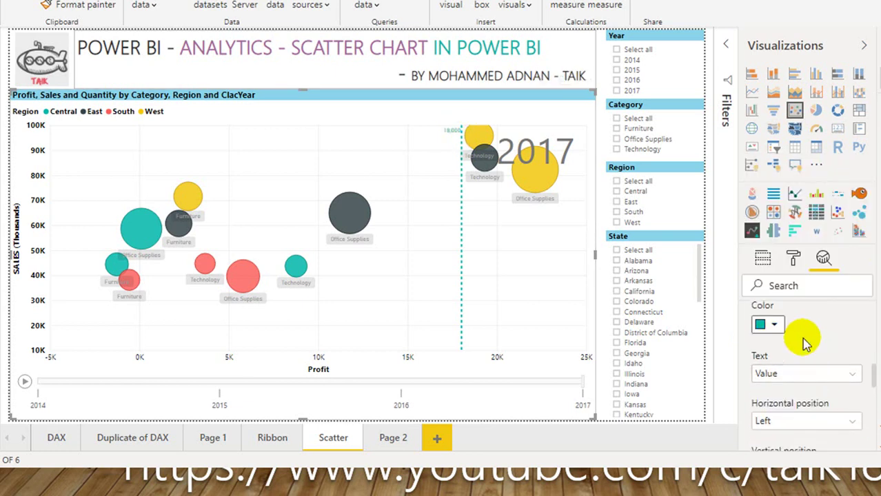
click(805, 375)
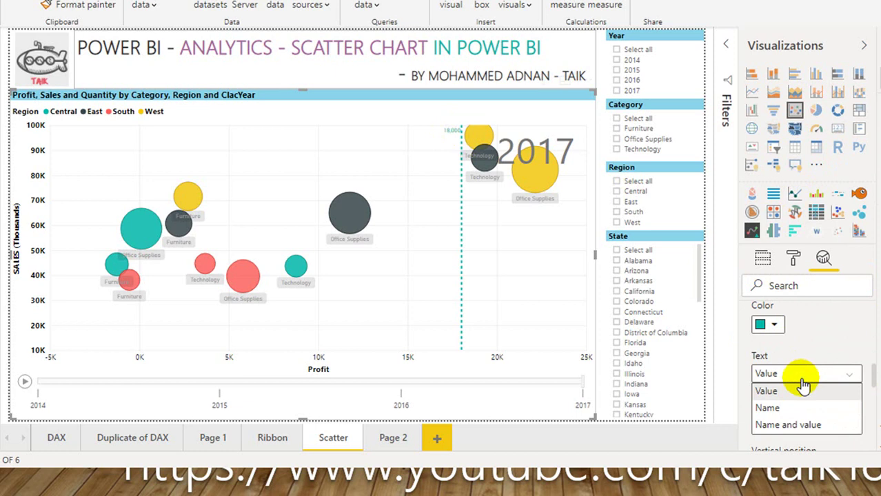
click(805, 423)
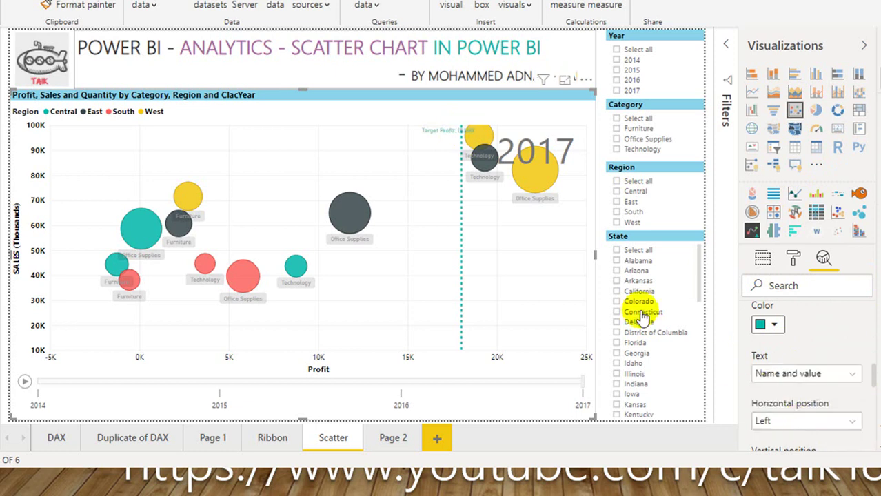
Try the Right horizontal position for the Target Profit data label, then restore Left
scroll(872, 347, down, 2)
click(813, 351)
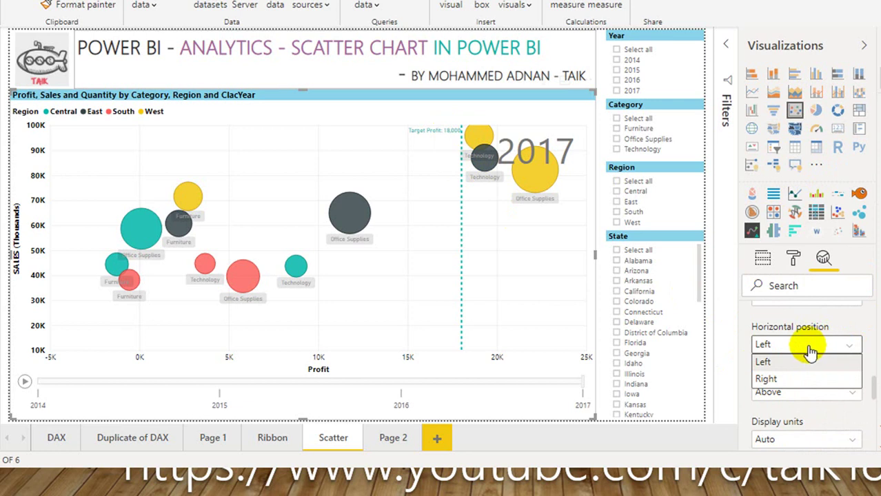
click(767, 379)
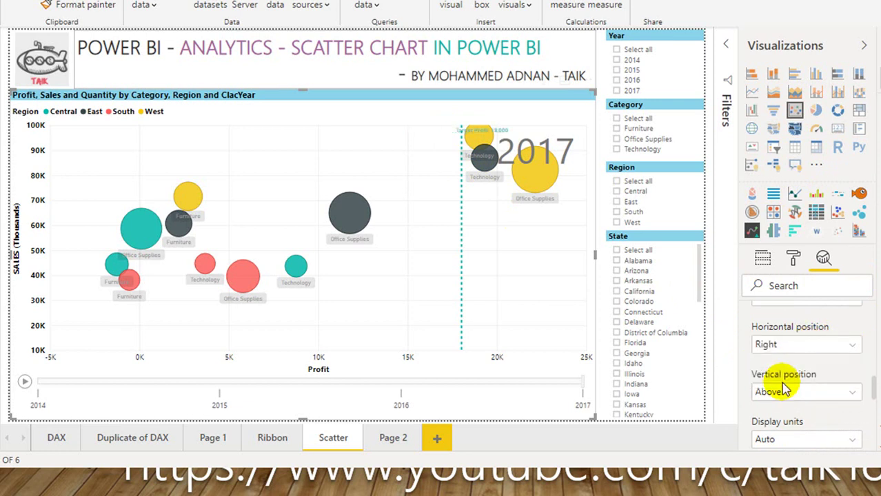
click(794, 348)
click(787, 359)
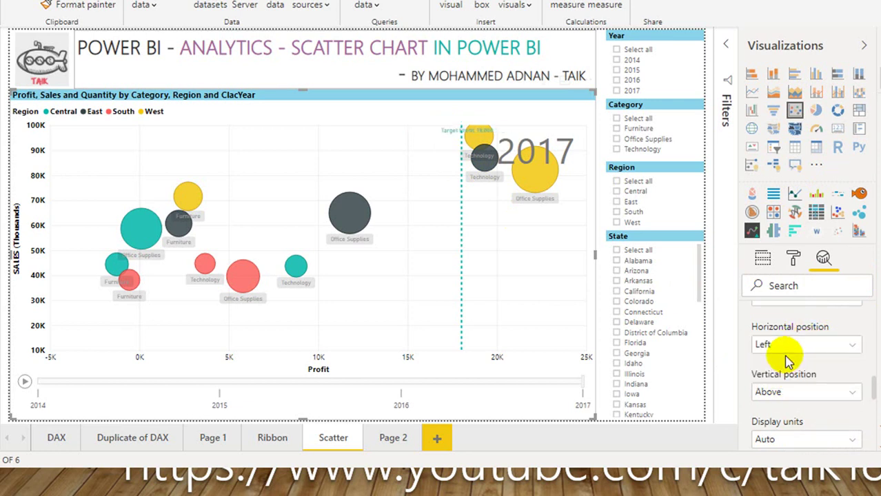
Try the Under vertical position for the Target Profit data label, then restore Above
click(813, 393)
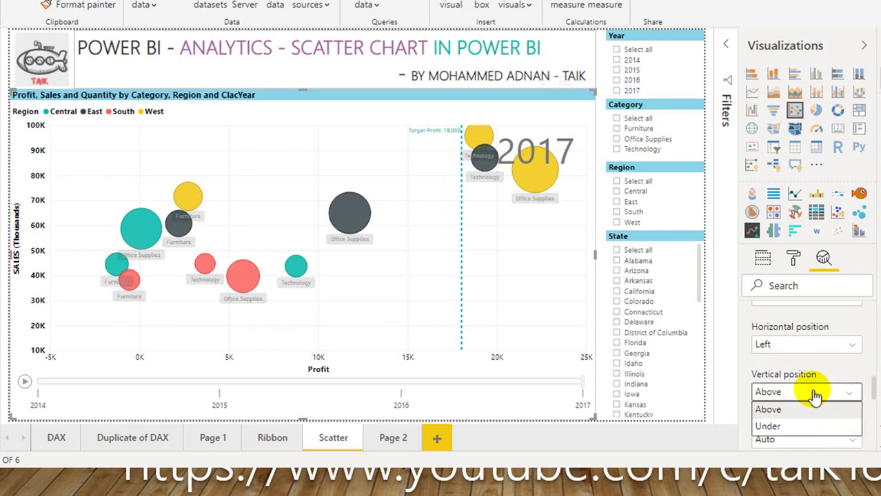
click(772, 428)
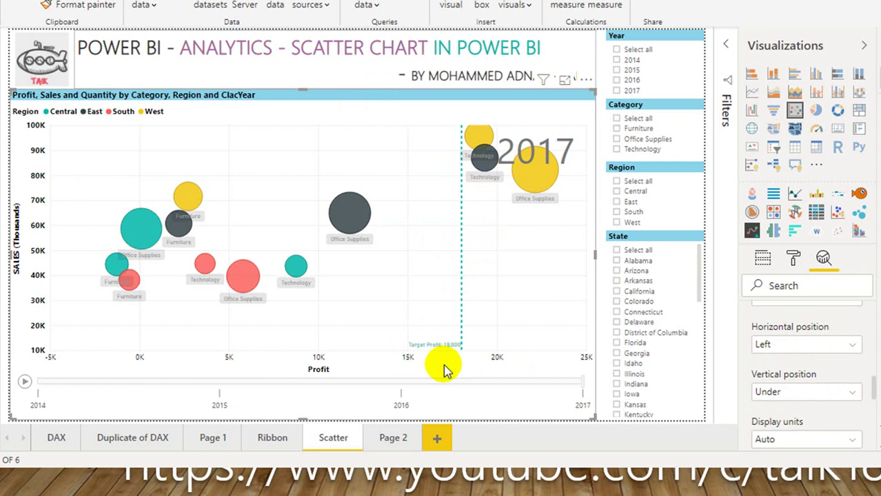
click(792, 394)
click(774, 410)
Set the Target Profit data label's display units to Thousands
scroll(805, 396, down, 2)
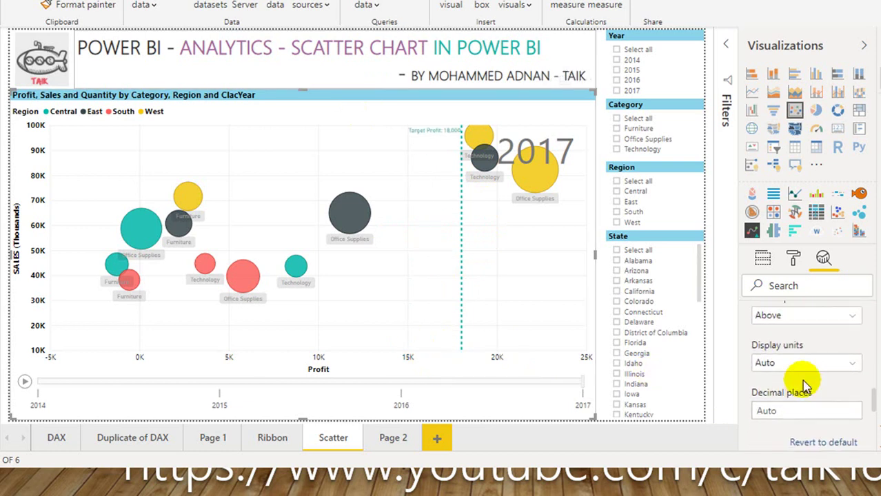
click(813, 364)
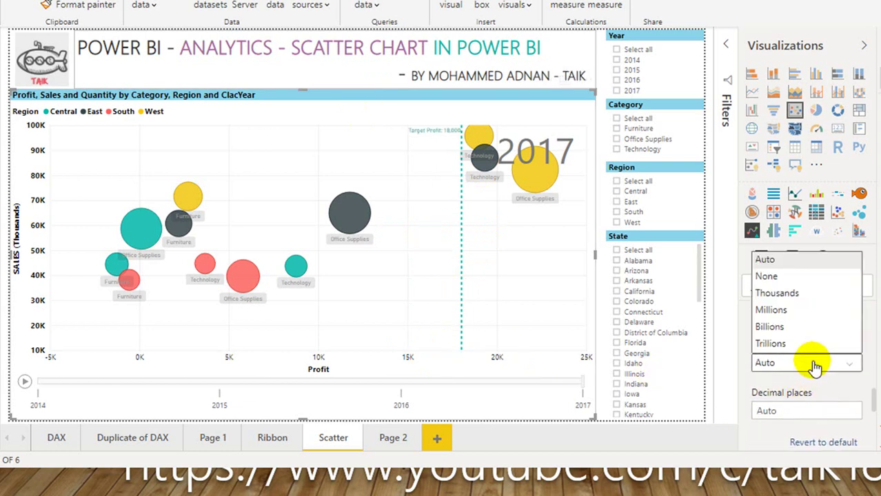
click(779, 293)
scroll(792, 338, down, 1)
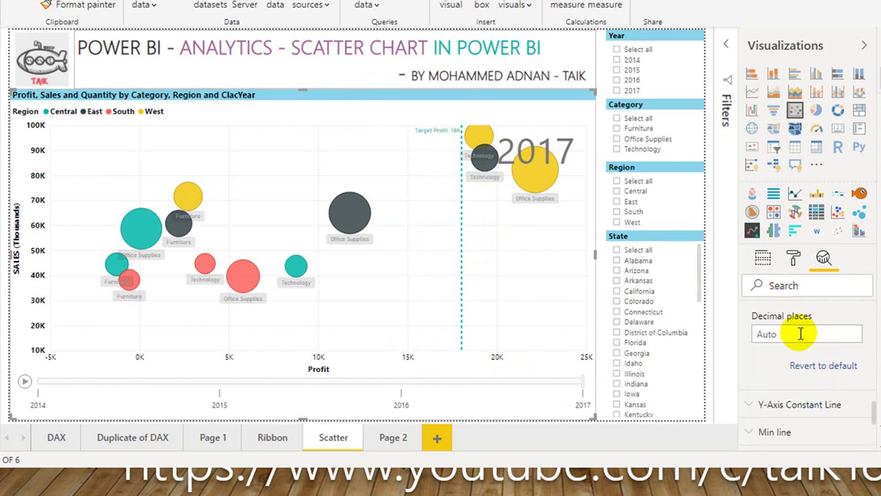
Add a Y-axis constant line to the scatter chart and name it Target Sales
scroll(779, 330, up, 3)
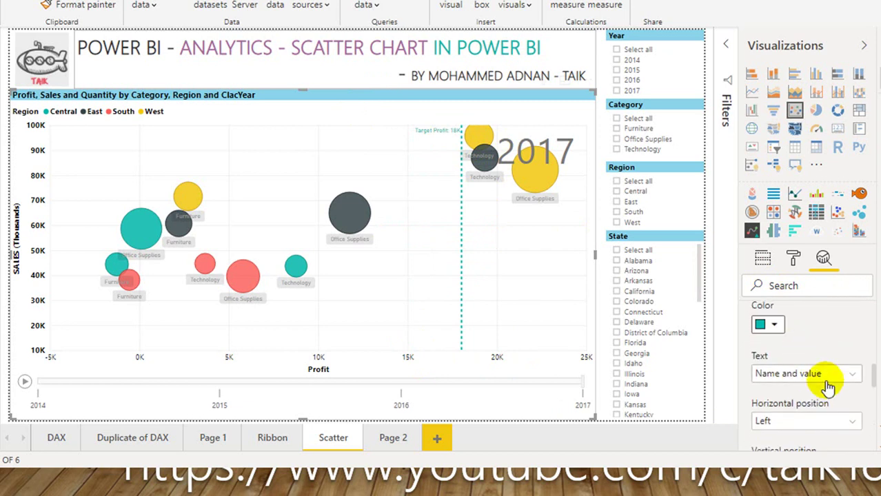
scroll(830, 395, up, 1)
scroll(831, 394, up, 5)
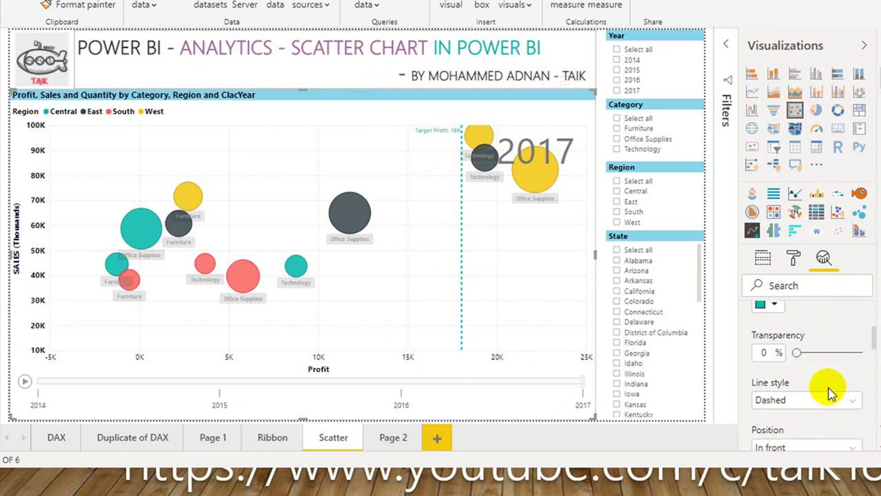
scroll(830, 392, up, 1)
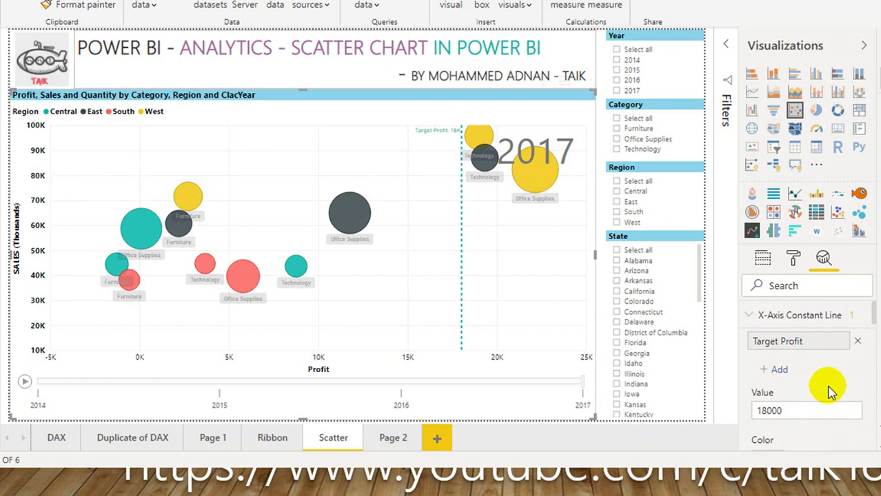
click(799, 323)
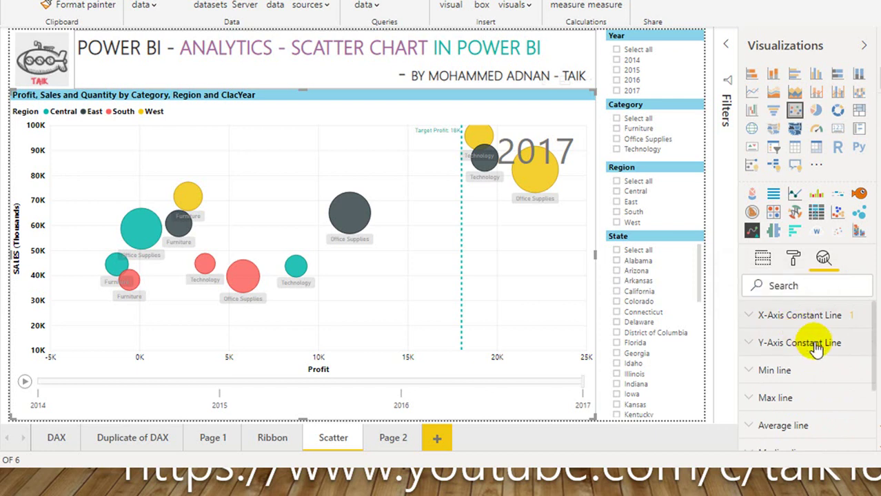
click(815, 347)
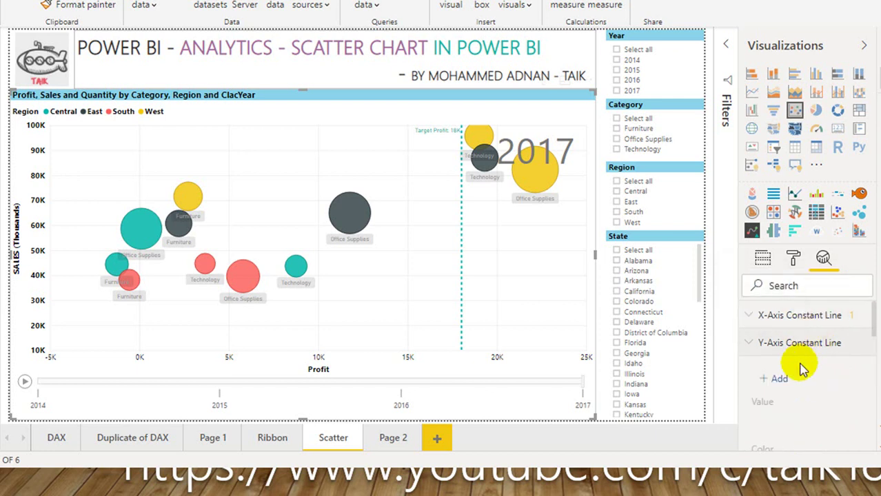
click(779, 379)
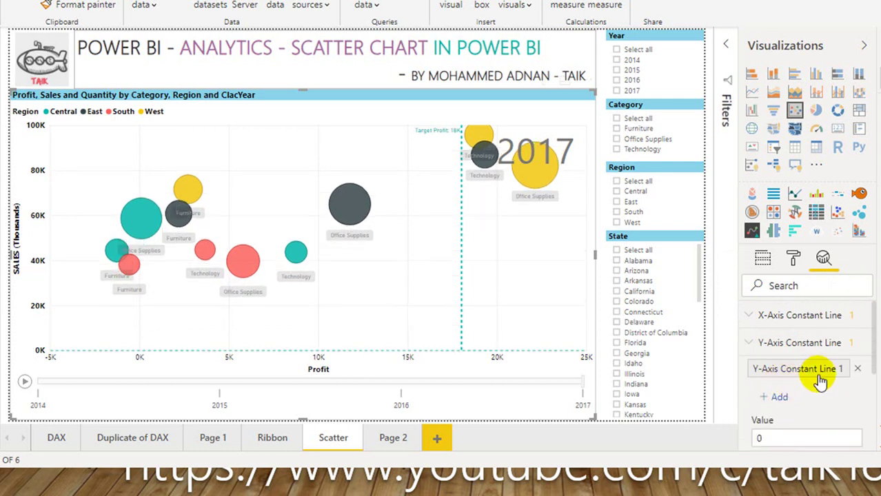
double_click(813, 370)
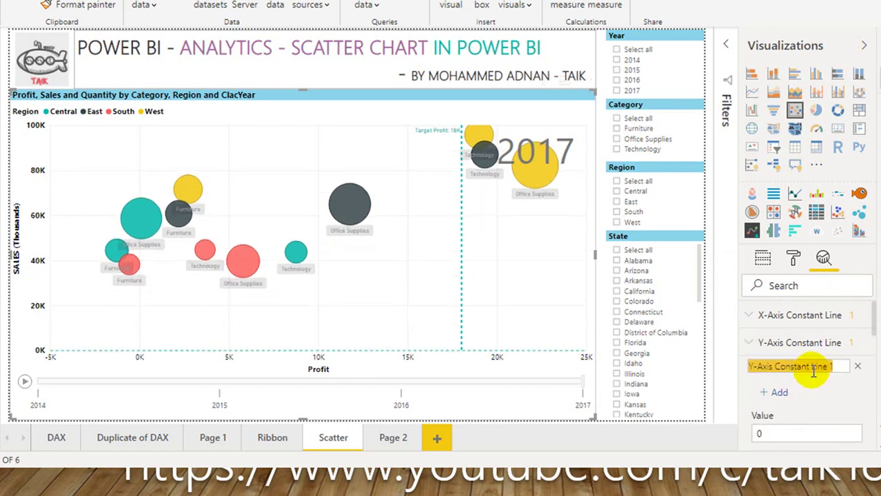
text(T)
Try 85000 as the Target Sales line's value, and settle on 65000
scroll(821, 349, down, 2)
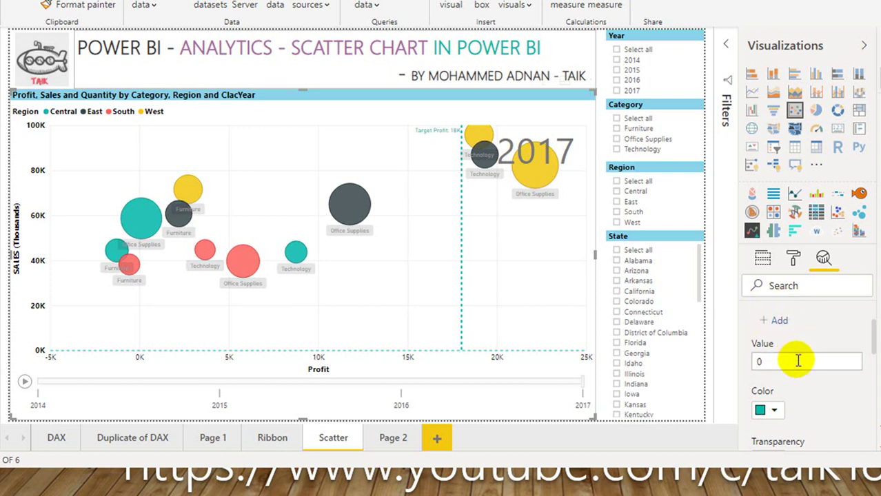
drag(795, 363, 757, 373)
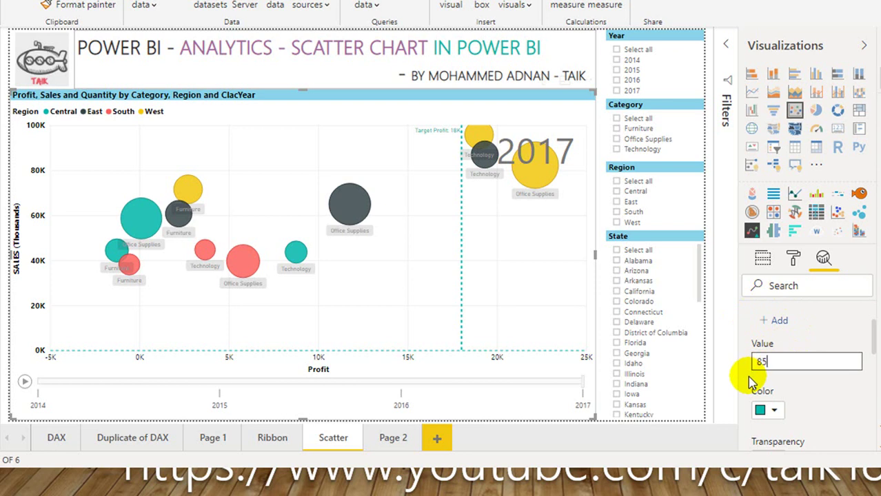
key(Return)
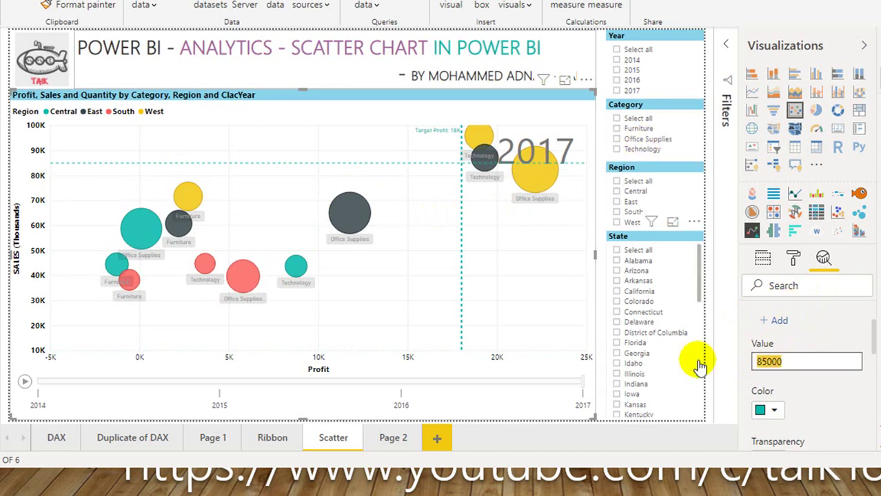
key(Return)
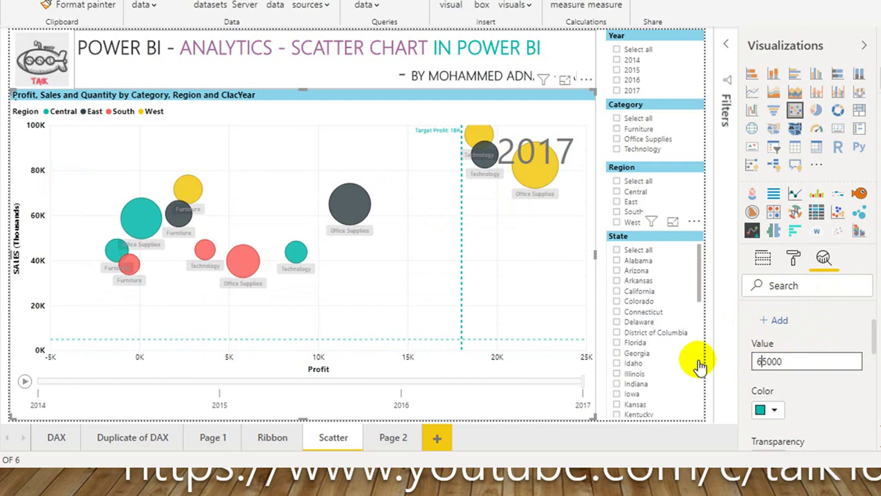
key(Return)
Set the Target Sales line's transparency to 0% and keep its line style Dashed
scroll(828, 383, down, 1)
scroll(827, 383, down, 1)
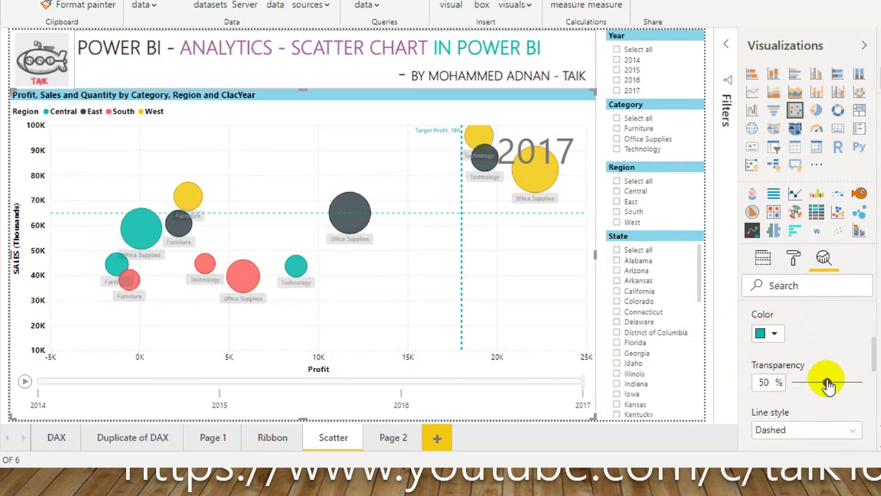
drag(827, 382, 794, 384)
scroll(852, 375, down, 3)
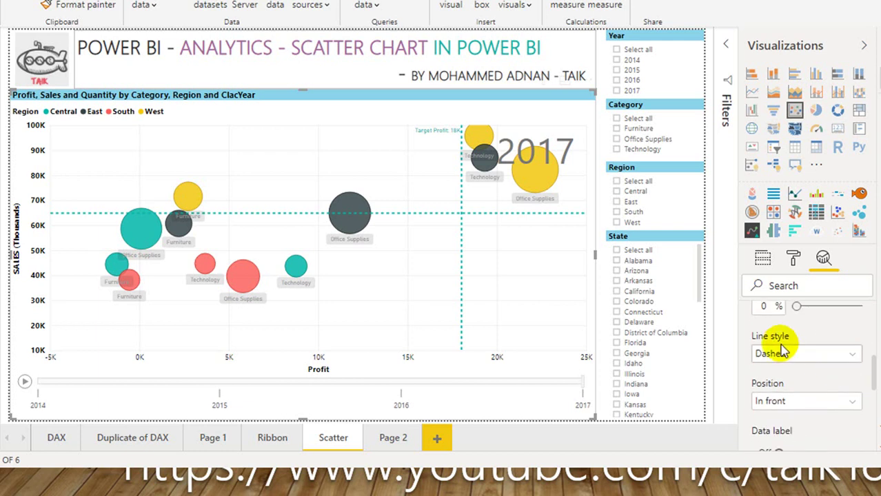
click(803, 355)
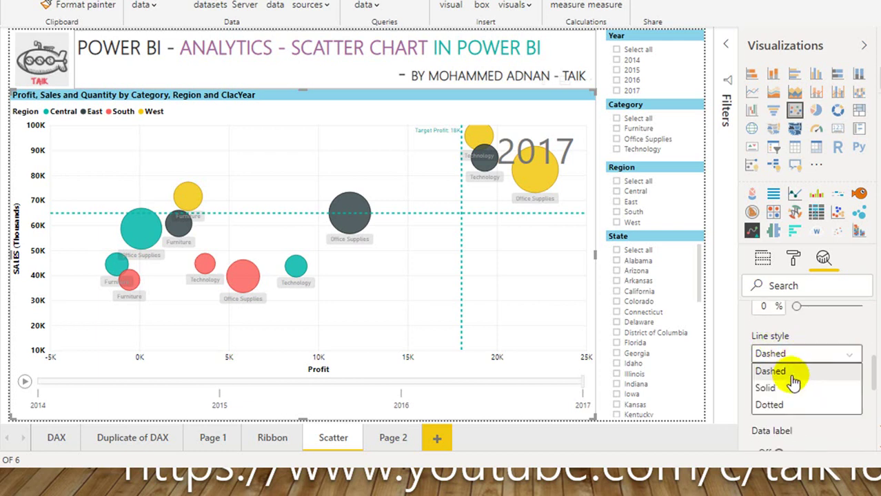
click(814, 348)
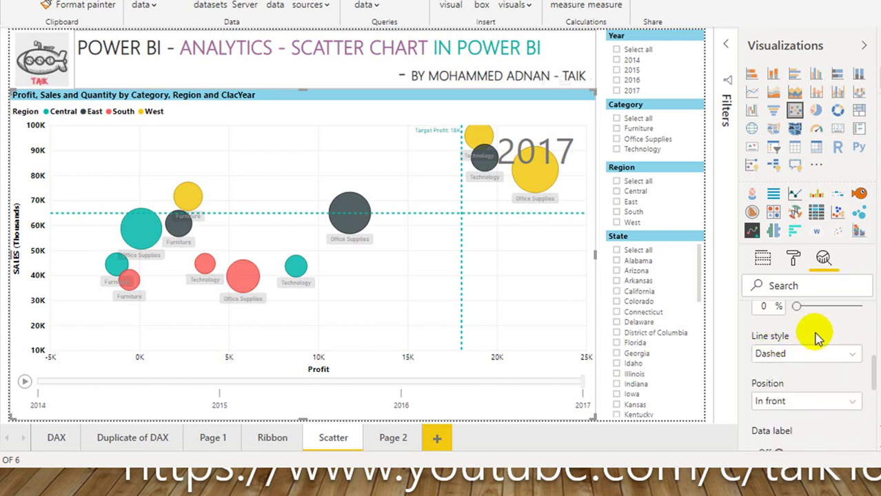
Try the Behind position for the Target Sales line and restore In front
scroll(812, 338, down, 3)
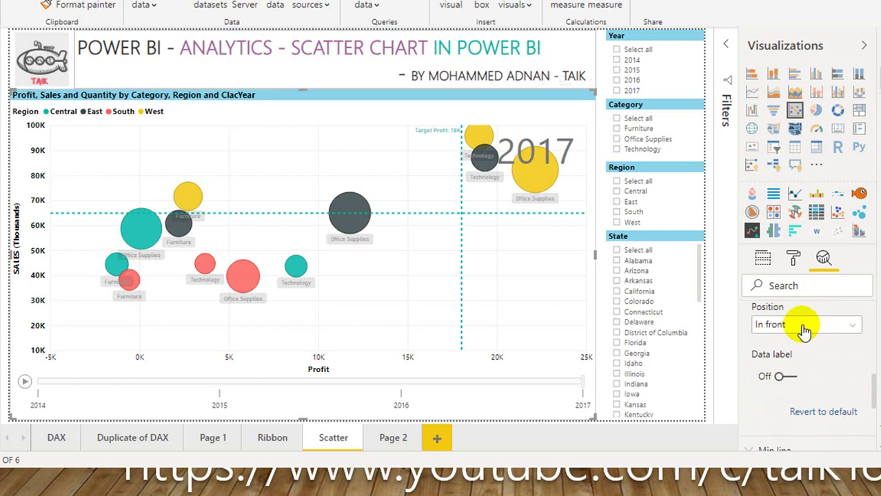
click(804, 331)
click(772, 339)
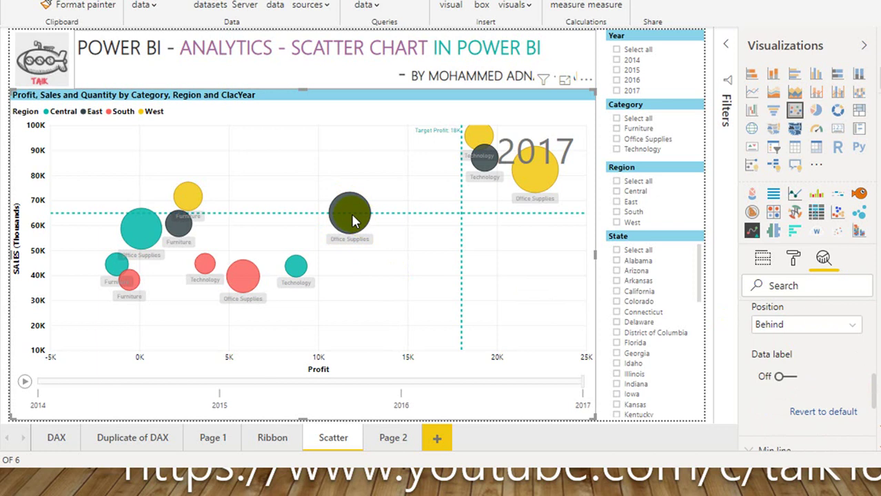
click(808, 325)
click(781, 355)
Turn on the Target Sales line's data label and set its text to Name and value
click(792, 376)
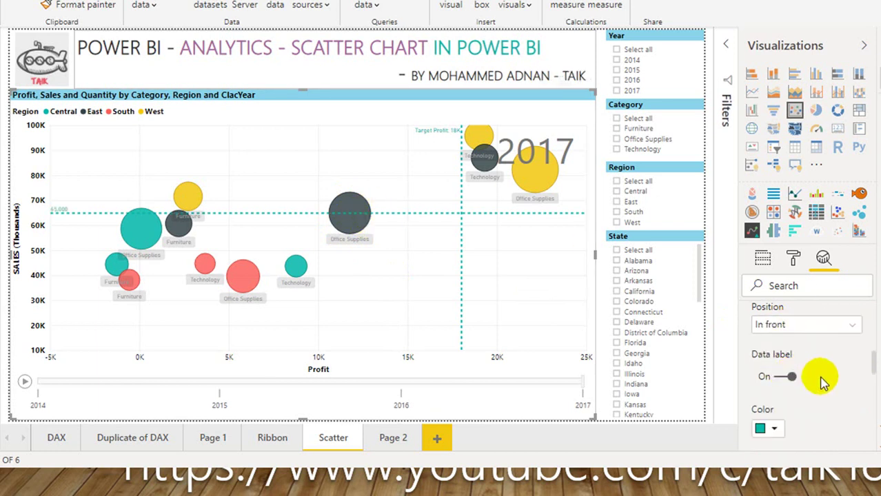
scroll(820, 379, down, 3)
scroll(786, 350, down, 2)
click(781, 325)
click(786, 377)
Set the Target Sales data label's display units to Thousands
scroll(797, 392, down, 3)
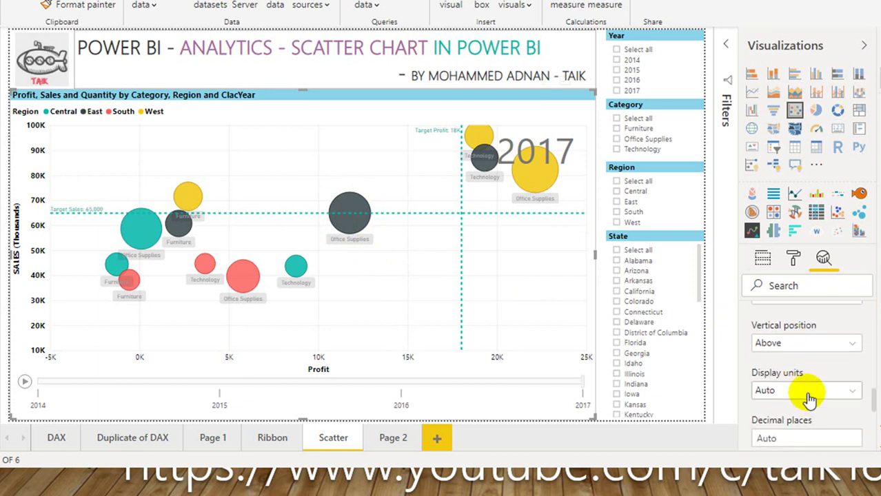
click(797, 394)
click(781, 321)
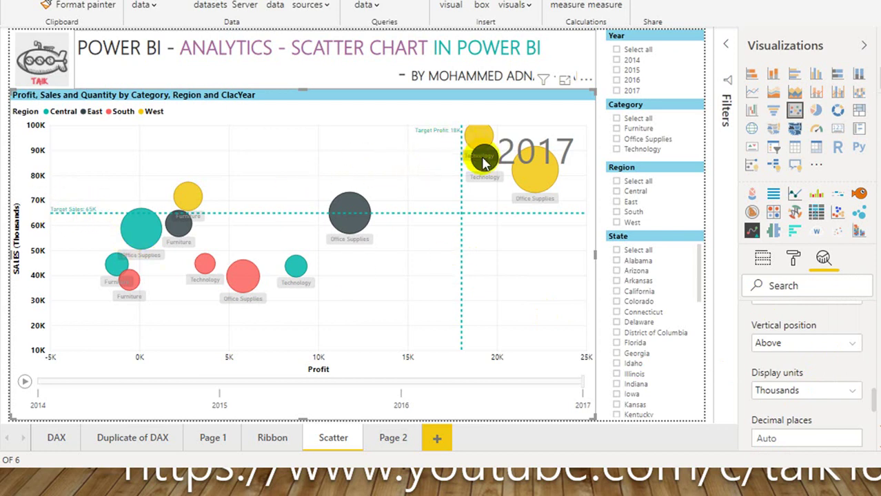
mouse_move(503, 183)
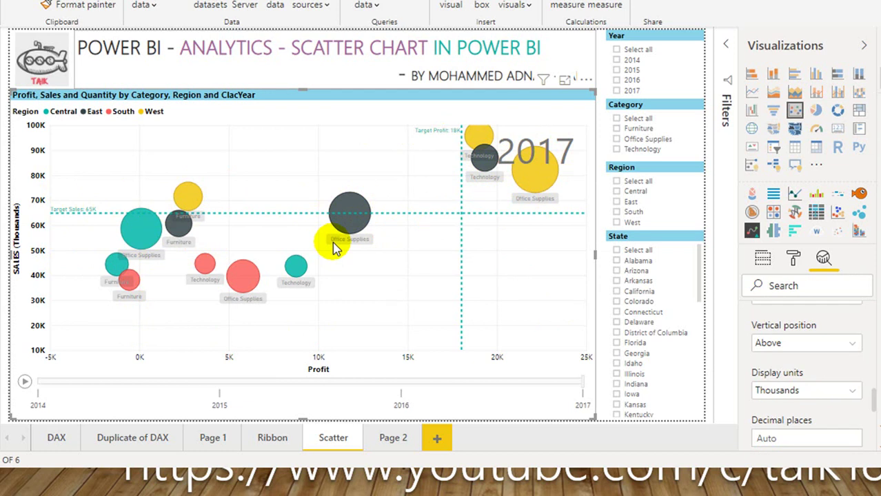
Add a Min line for the Profit measure and name it Min Profit
scroll(816, 364, up, 10)
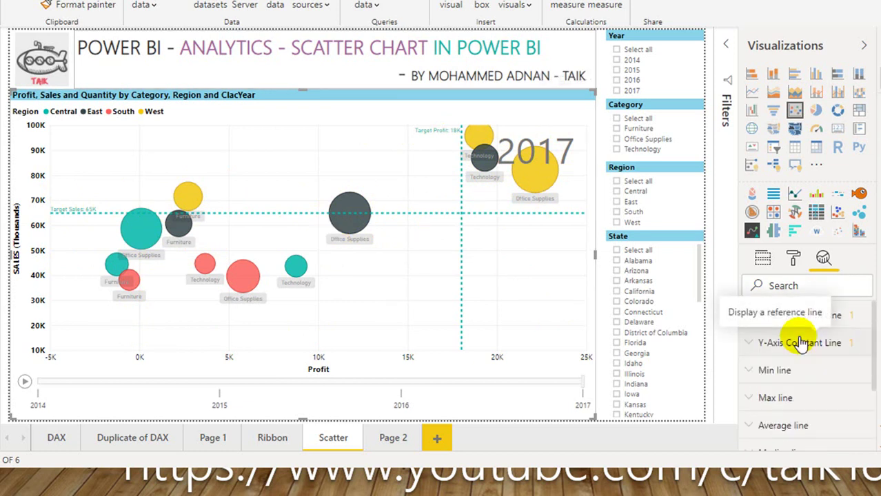
scroll(805, 372, down, 3)
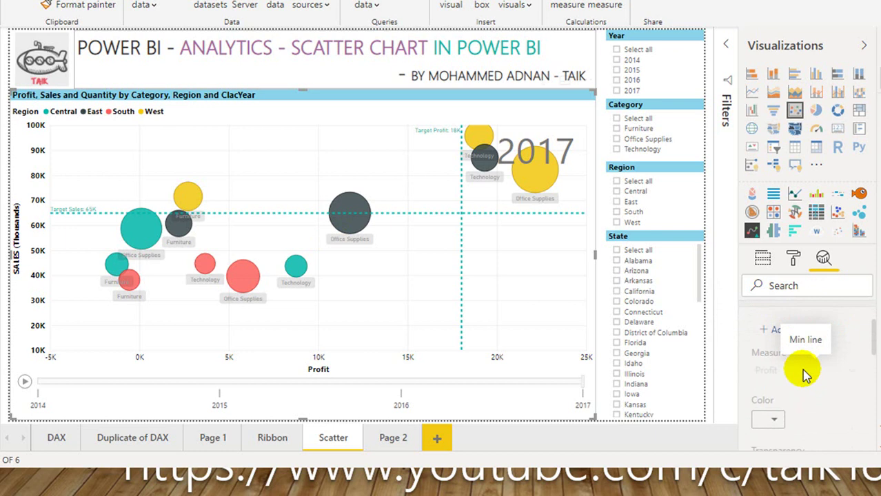
click(779, 331)
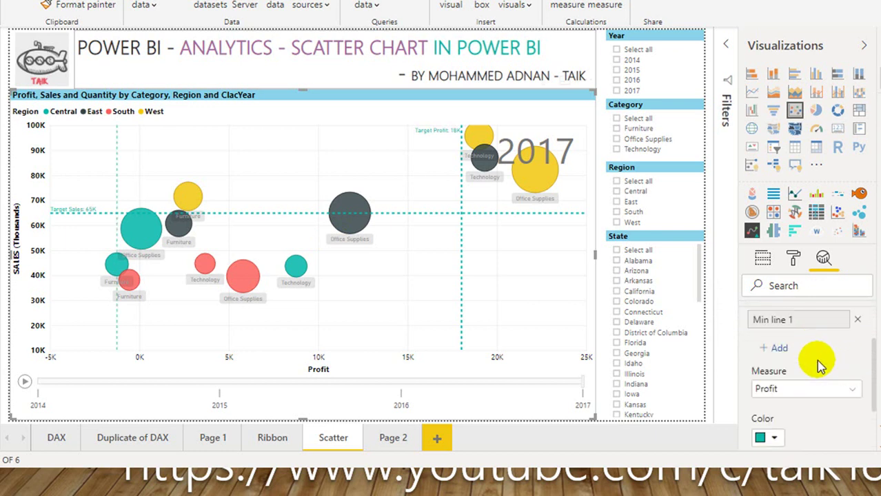
double_click(793, 321)
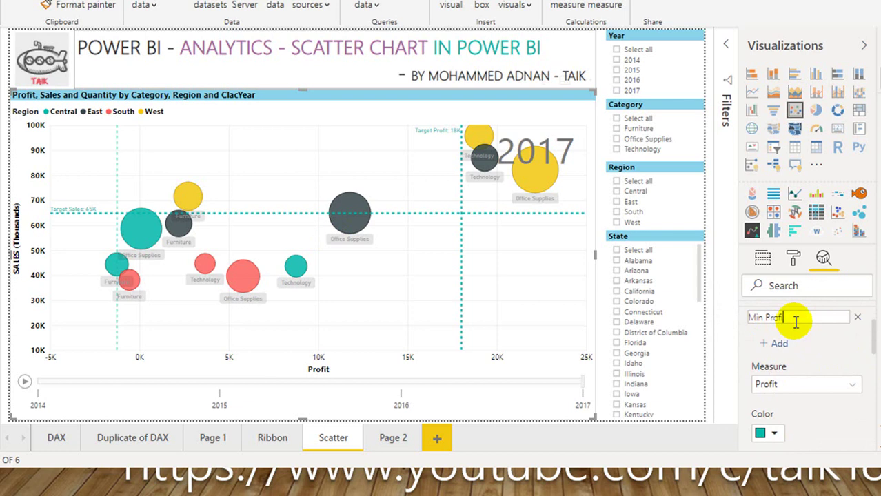
Color the Min Profit line with the red theme color and make it fully opaque
scroll(807, 350, down, 2)
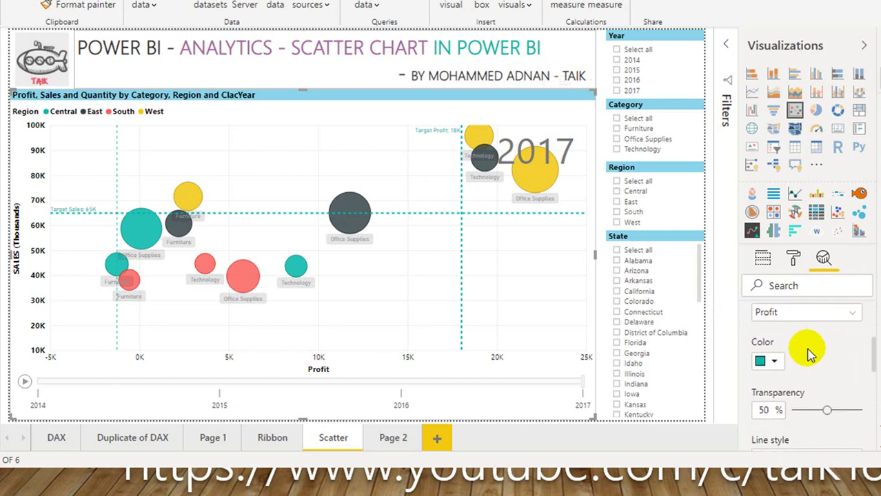
click(775, 361)
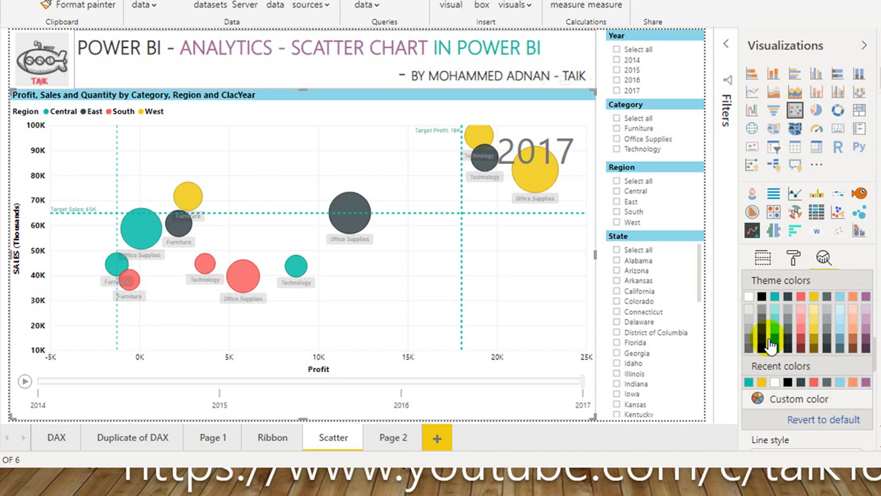
click(801, 297)
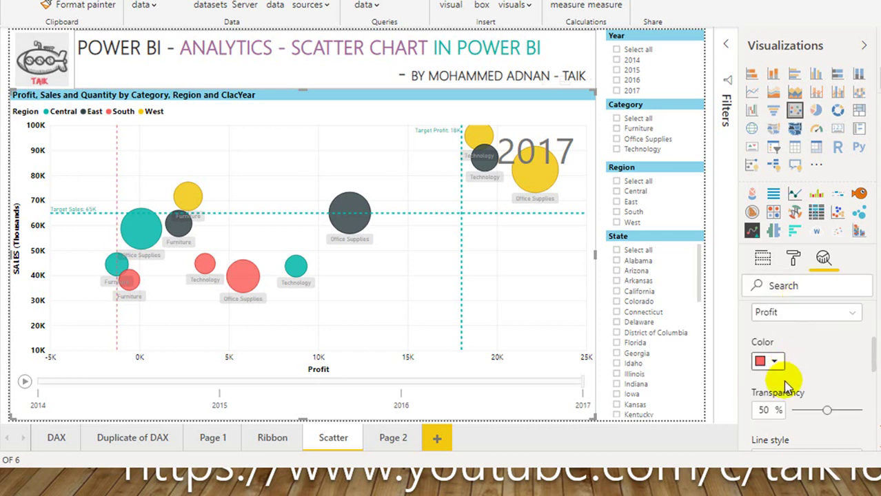
drag(827, 411, 787, 417)
Turn on the Min Profit line's data label, colored red, with its text set to Name and value
scroll(813, 387, down, 4)
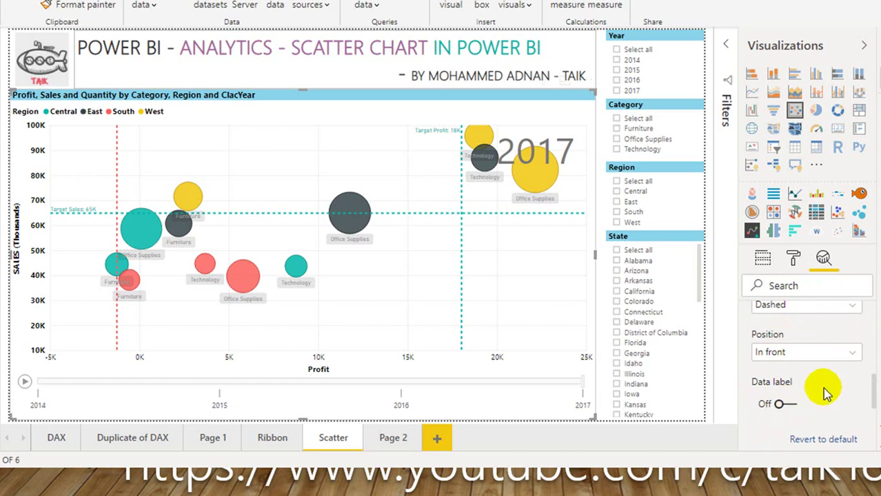
click(786, 406)
scroll(817, 389, down, 3)
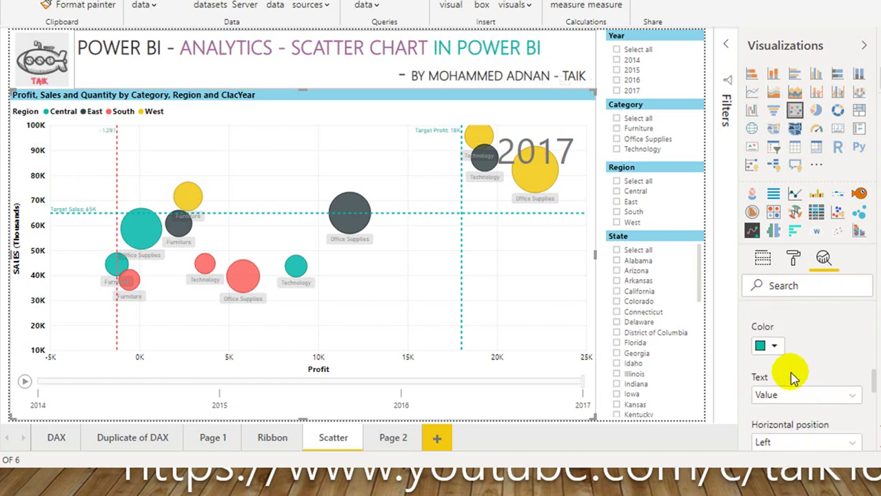
click(772, 346)
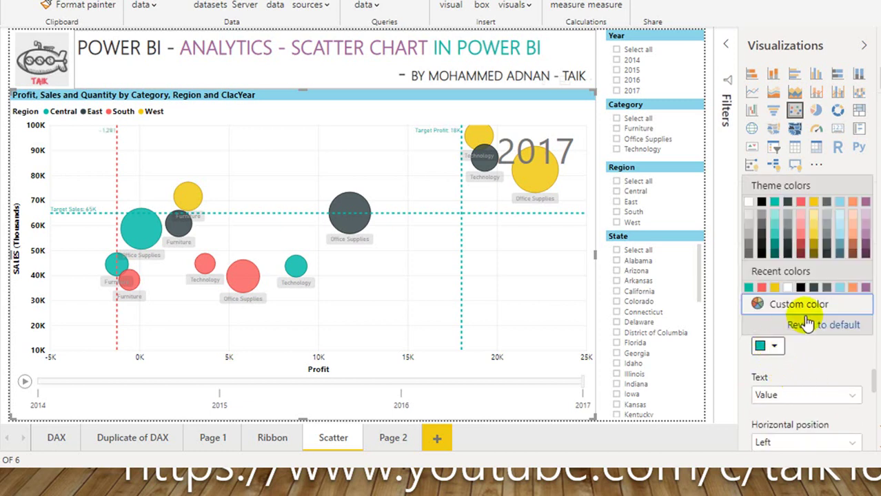
click(803, 207)
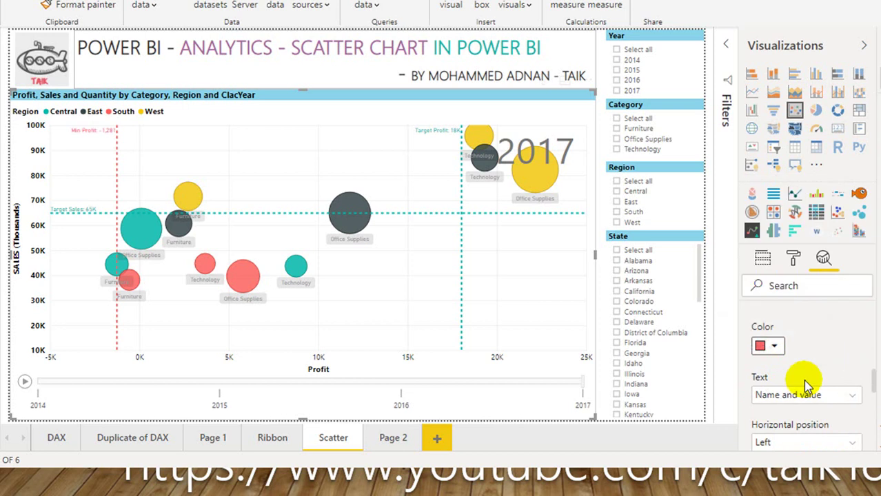
Set the Min Profit data label's display units to None and collapse the Min line settings
scroll(805, 386, down, 2)
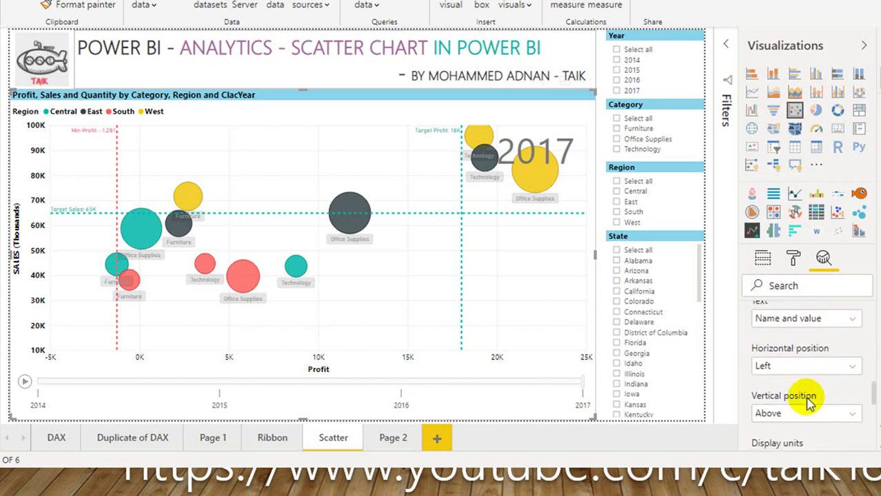
scroll(810, 405, down, 2)
click(806, 387)
click(817, 298)
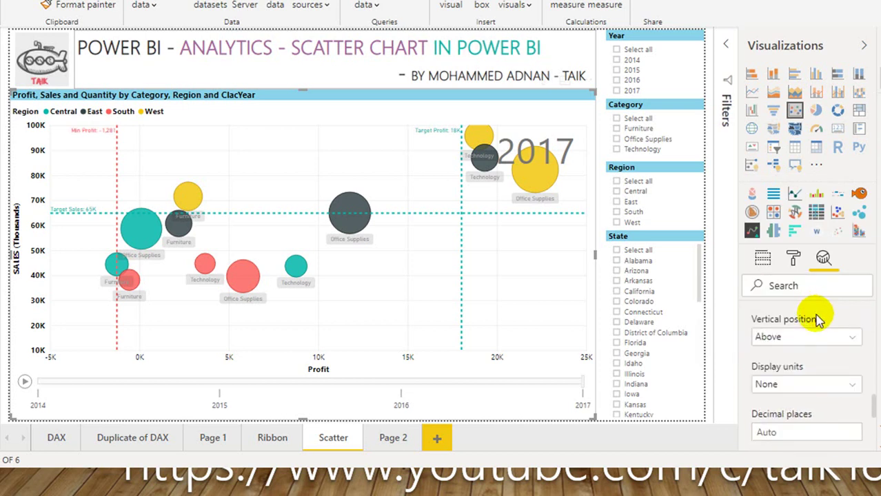
scroll(803, 396, down, 4)
scroll(829, 374, up, 5)
click(796, 372)
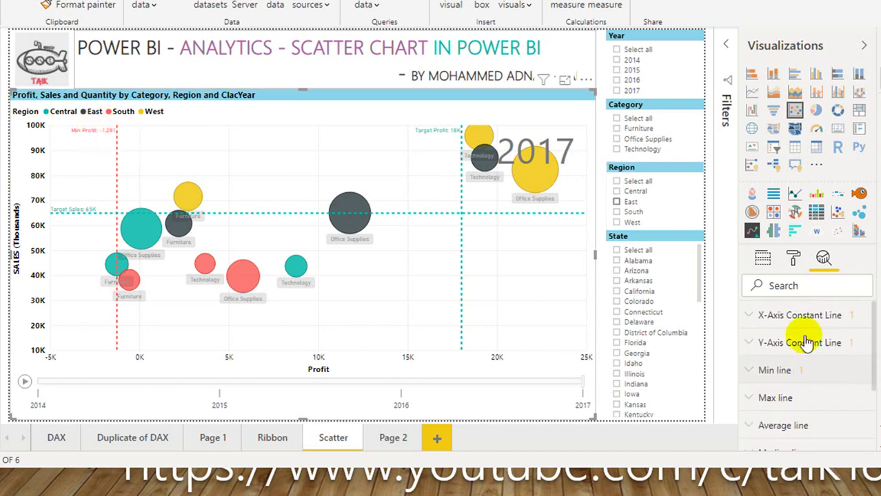
Add a second Min line to the scatter chart, name it Min Sales, and base it on the Sales measure
click(803, 377)
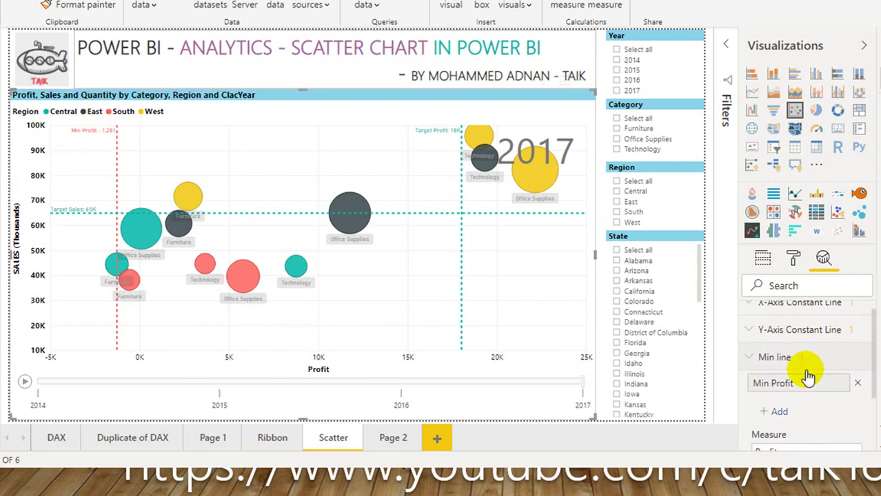
click(781, 404)
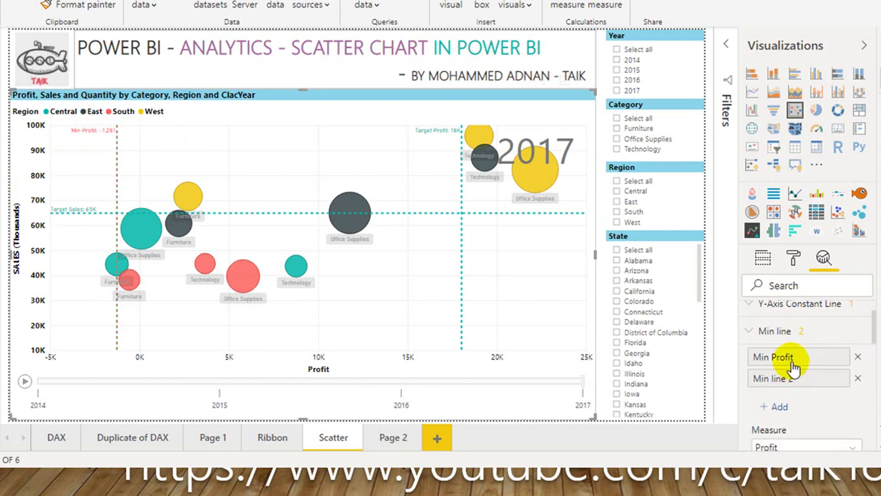
double_click(790, 382)
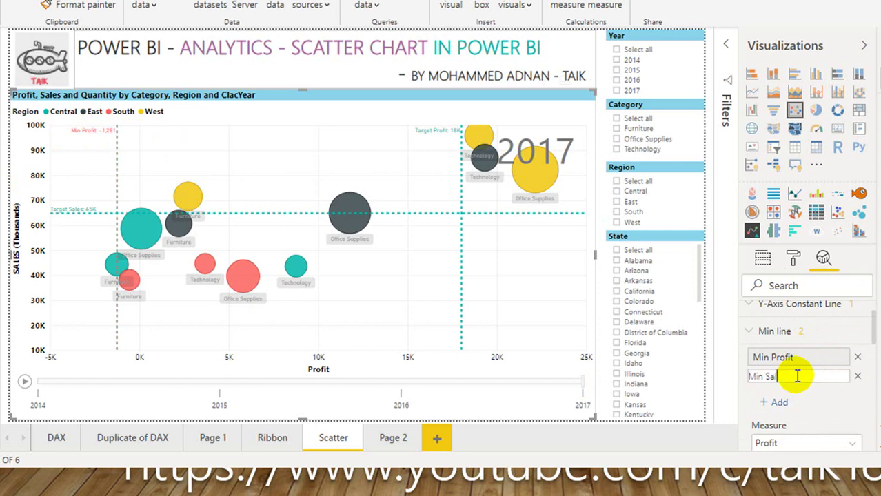
text(Min Sales)
key(Return)
scroll(793, 344, down, 3)
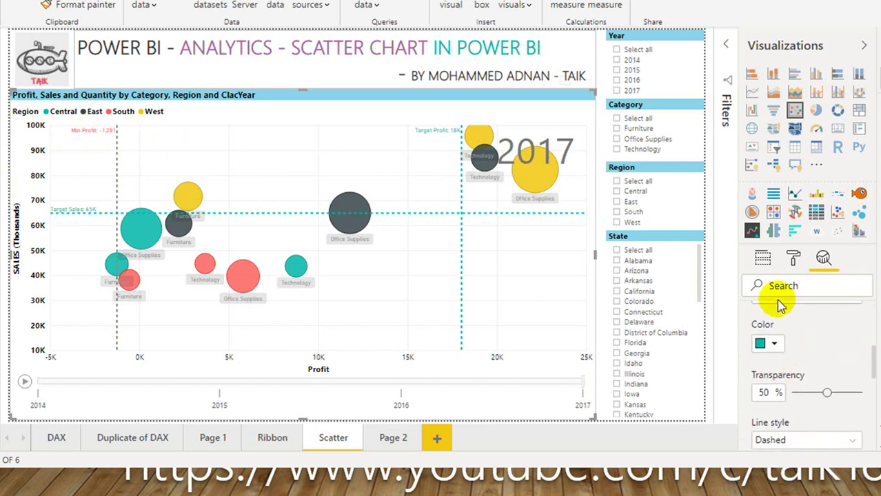
scroll(800, 324, up, 2)
click(803, 371)
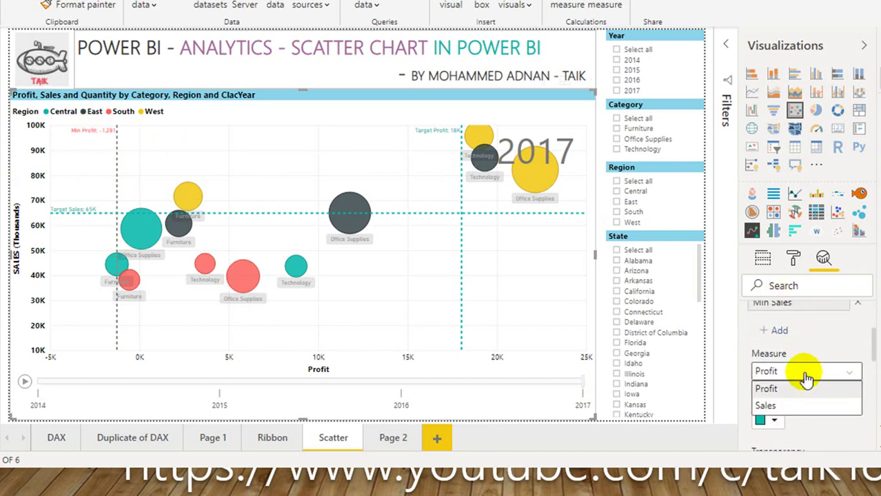
click(767, 406)
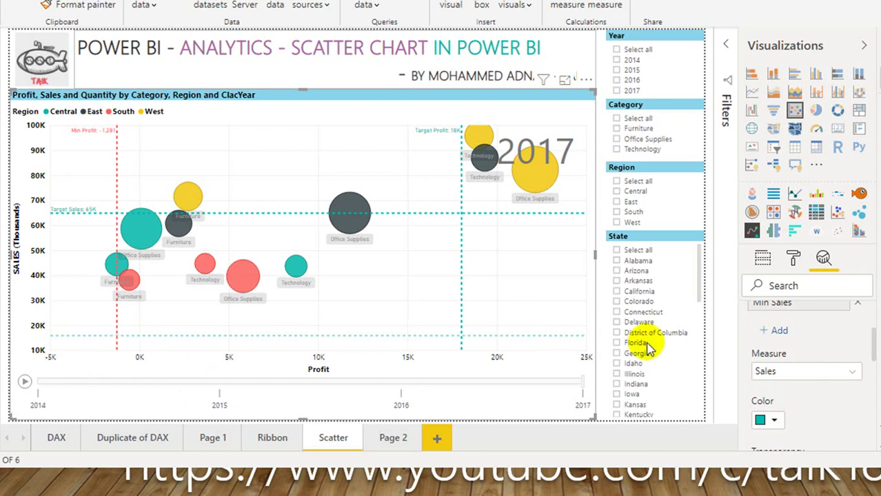
Color the Min Sales line with the red theme color and set its transparency to 0%
scroll(820, 389, down, 2)
click(772, 344)
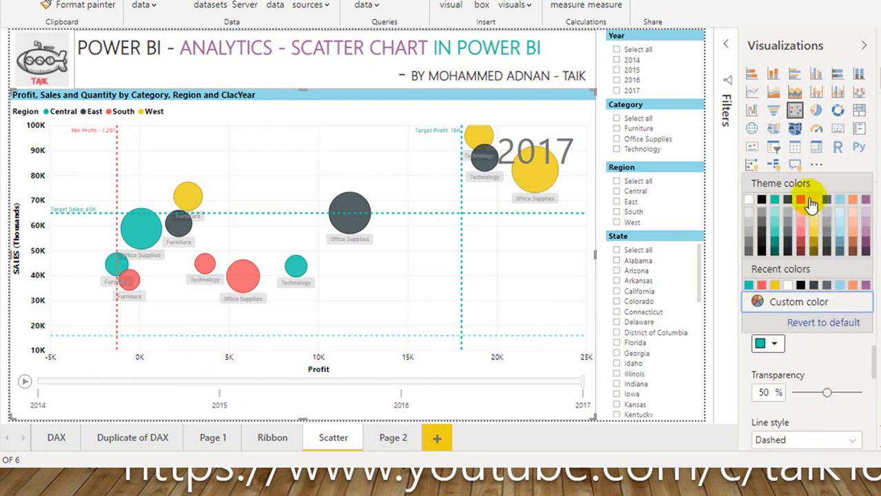
click(800, 201)
drag(807, 394, 798, 393)
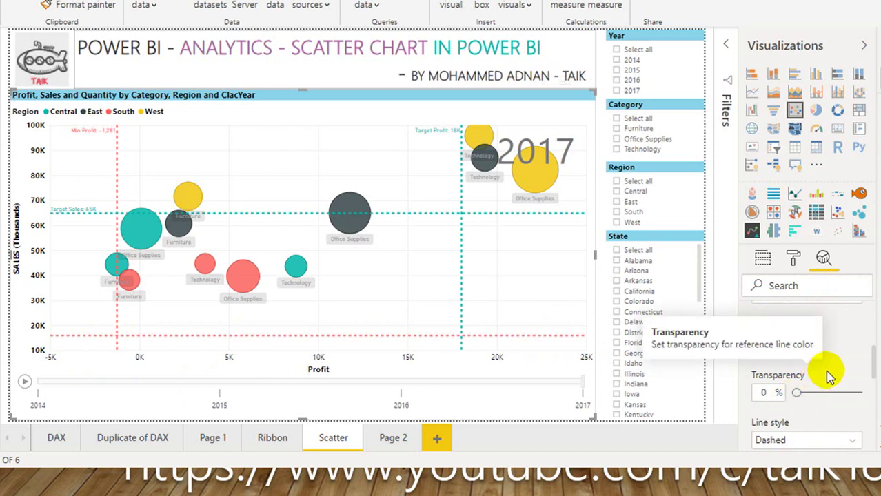
Turn on the Min Sales line's data label, colored red, with its text set to Name and value
scroll(827, 376, down, 4)
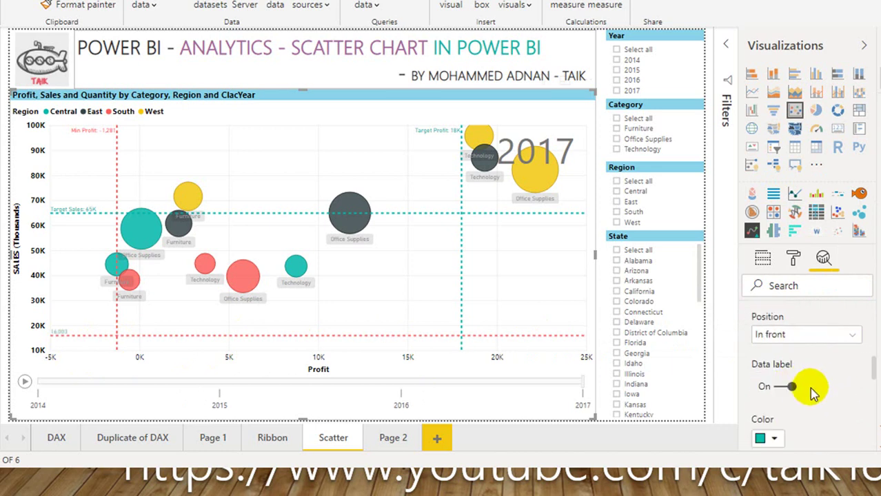
scroll(812, 393, down, 2)
click(775, 367)
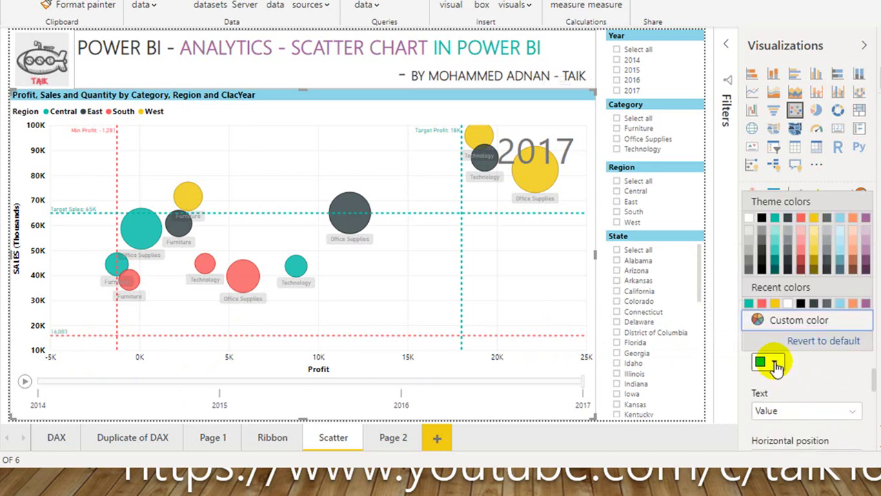
click(801, 218)
scroll(810, 386, down, 2)
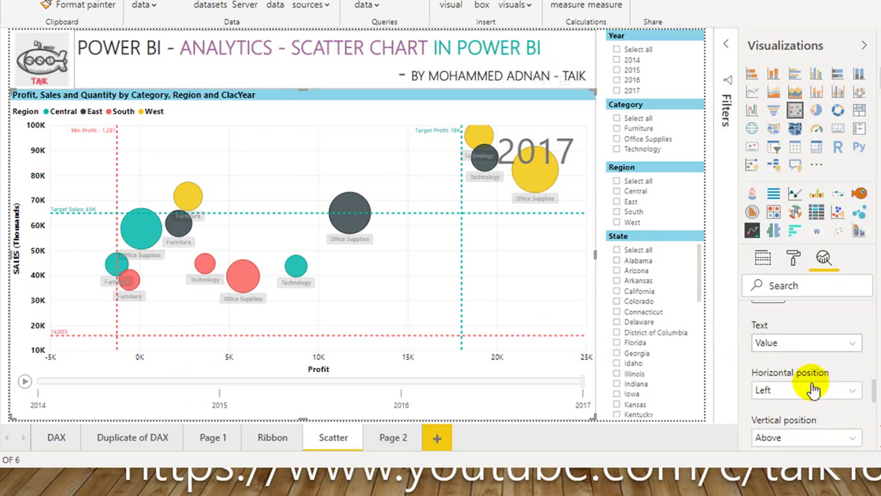
click(783, 334)
click(777, 386)
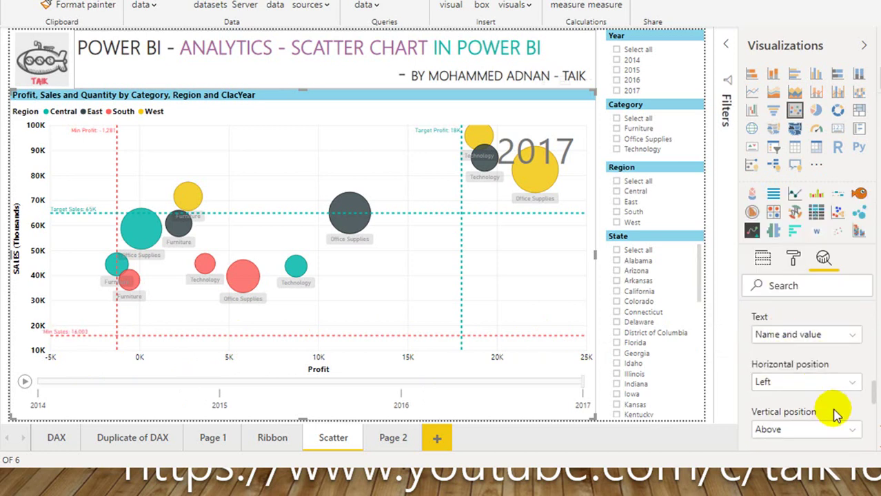
Set the Min Sales data label's display units to Thousands and collapse the Min line settings
scroll(826, 403, down, 2)
scroll(812, 401, down, 2)
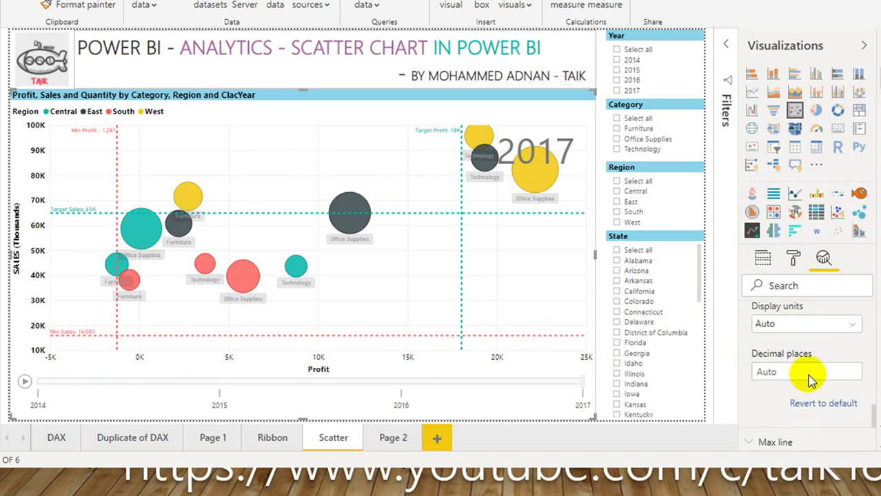
click(793, 328)
click(786, 375)
scroll(803, 371, up, 4)
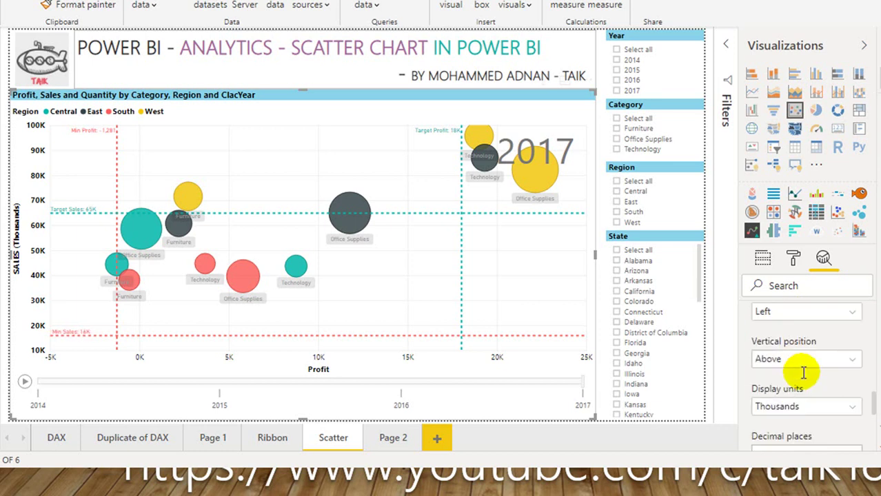
scroll(803, 371, up, 5)
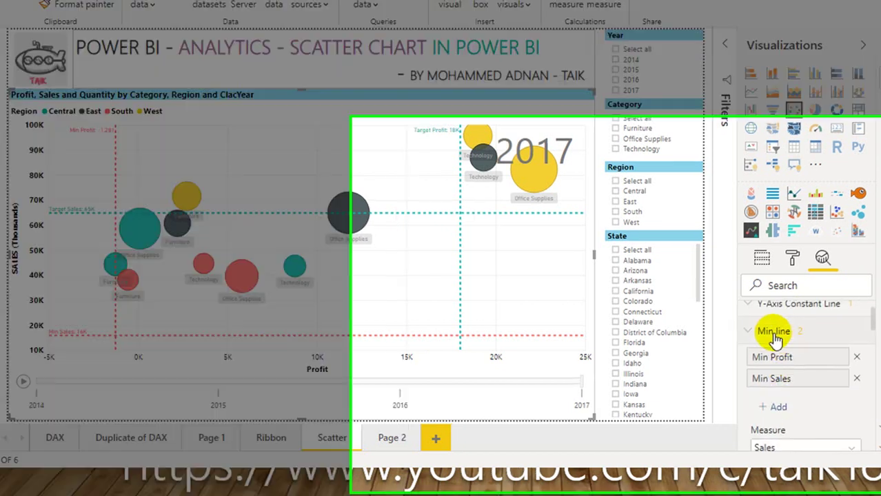
click(776, 334)
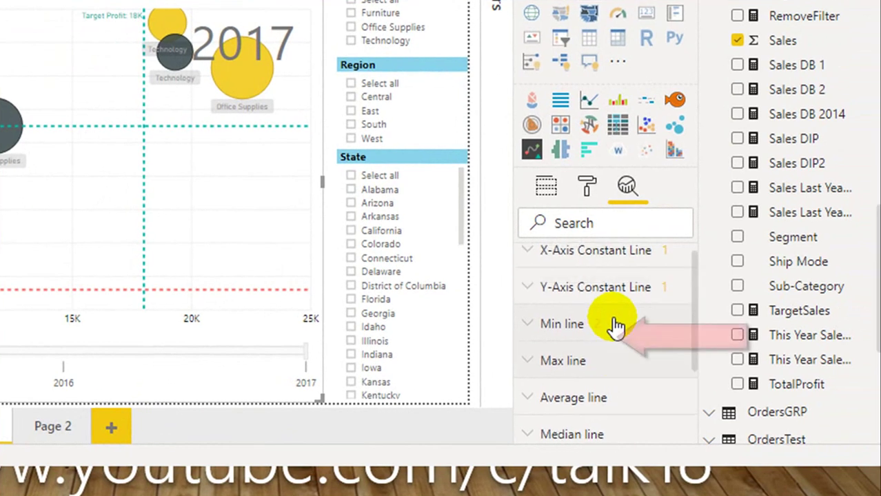
Remove the Target Profit and Target Sales constant lines from the chart and expand the Min line settings
scroll(620, 317, up, 2)
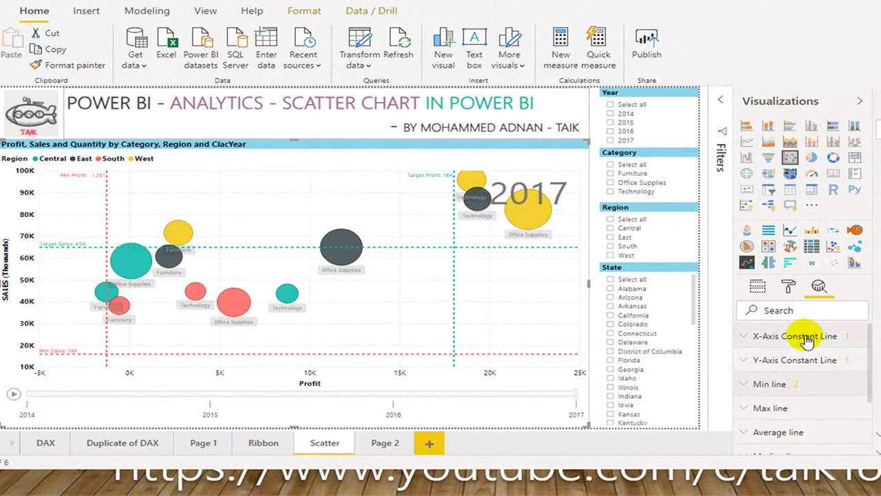
click(805, 337)
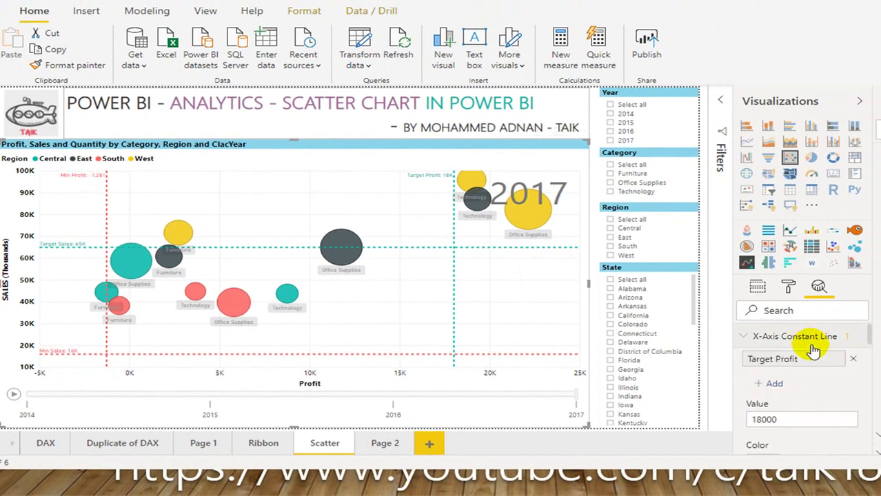
click(854, 361)
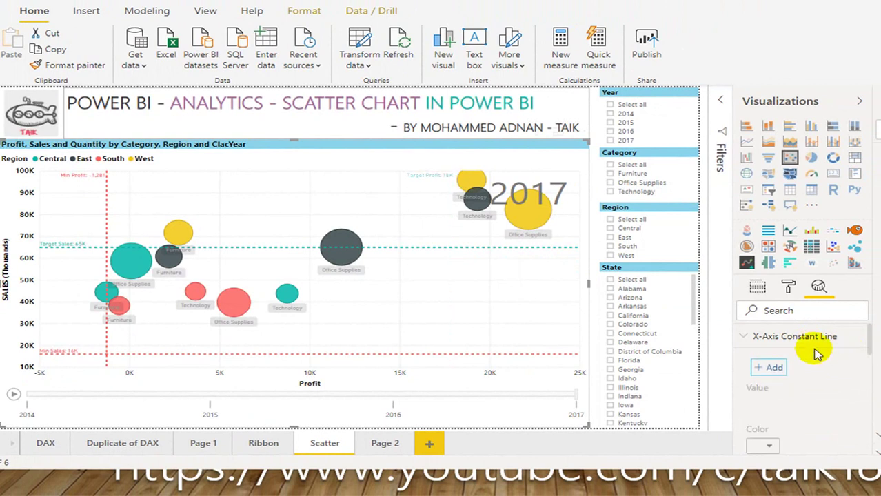
click(805, 336)
click(831, 362)
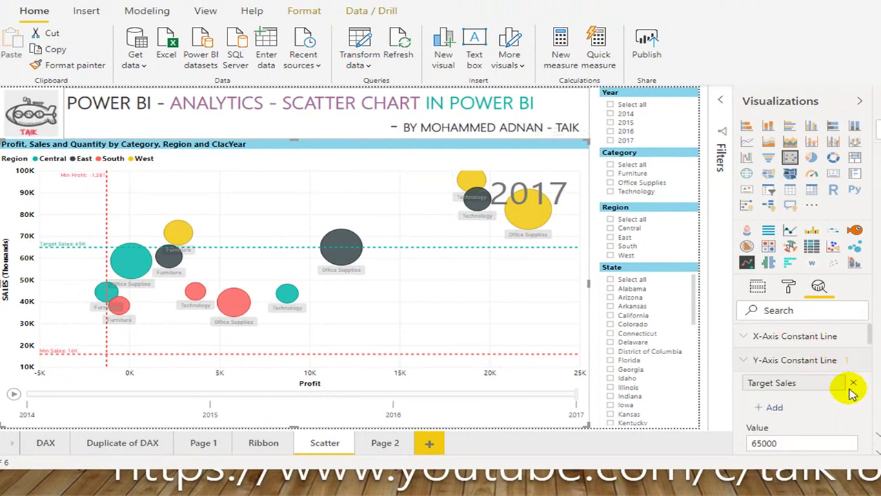
click(855, 385)
click(789, 360)
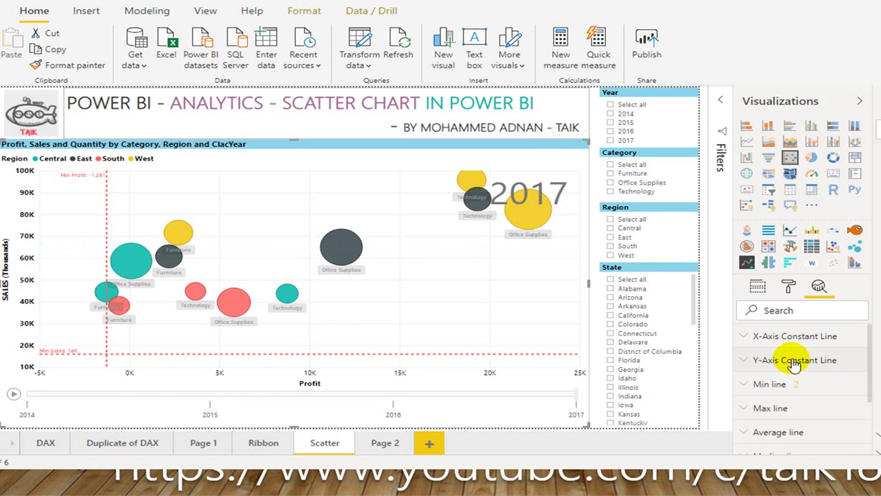
click(793, 386)
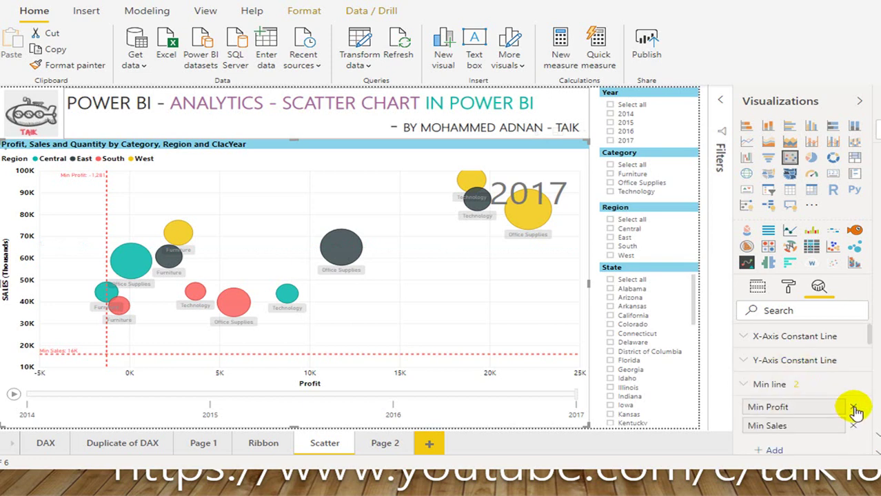
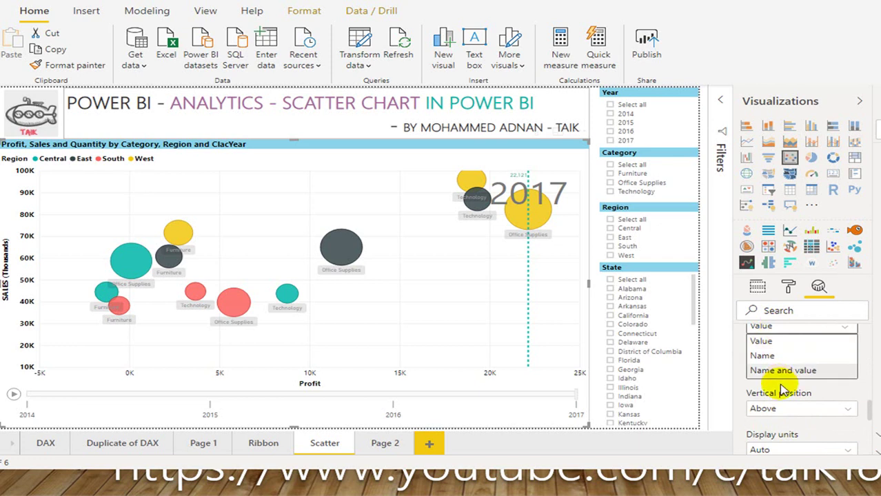
Set the Max Profit data label's text to Name and value and its display units to Thousands
click(783, 371)
scroll(812, 413, down, 2)
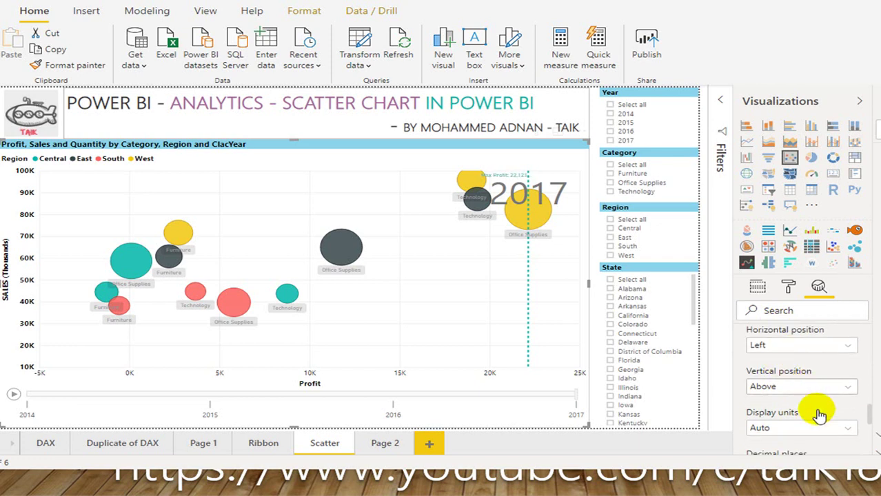
click(786, 384)
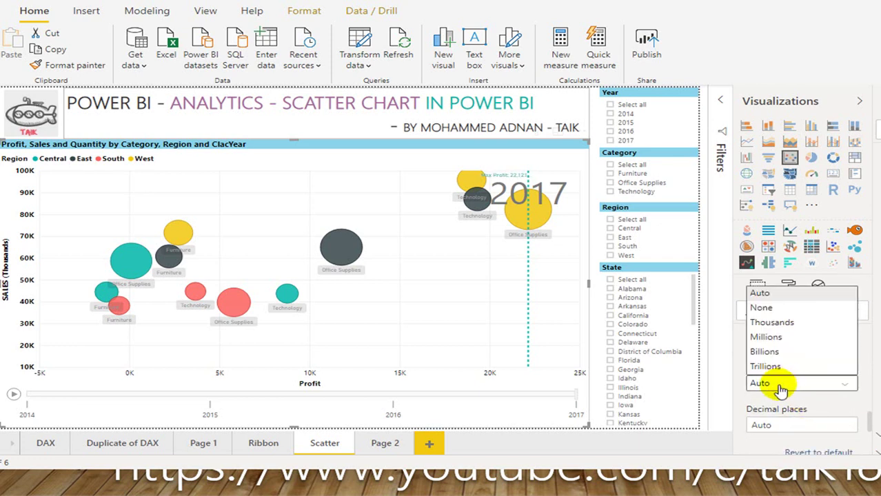
click(796, 330)
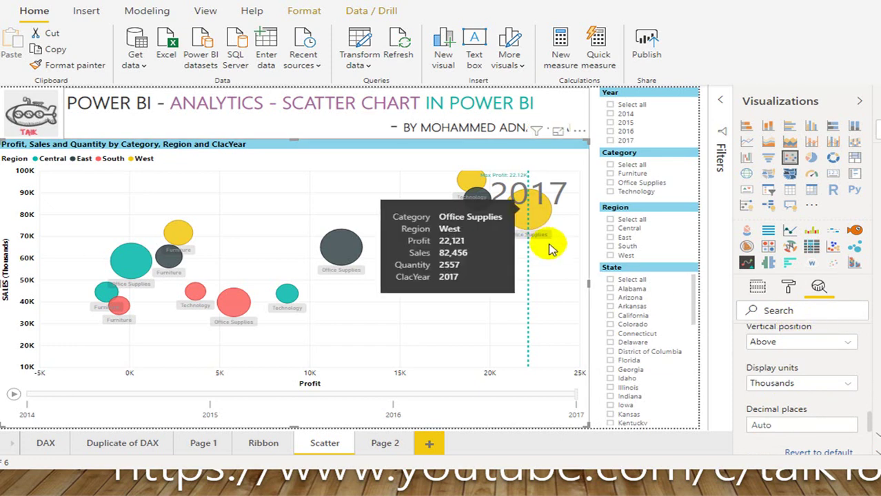
Add a second Max line, name it Max Sales, and base it on the Sales measure
scroll(816, 364, up, 2)
scroll(816, 369, up, 3)
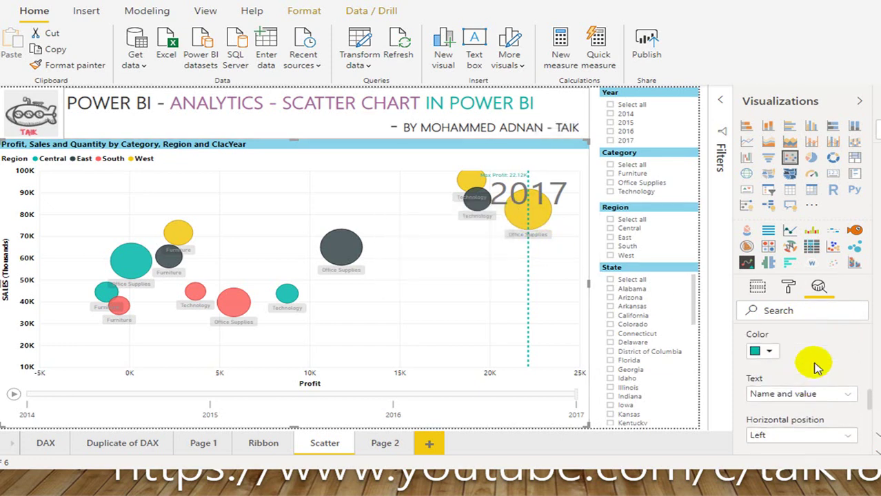
scroll(815, 367, up, 4)
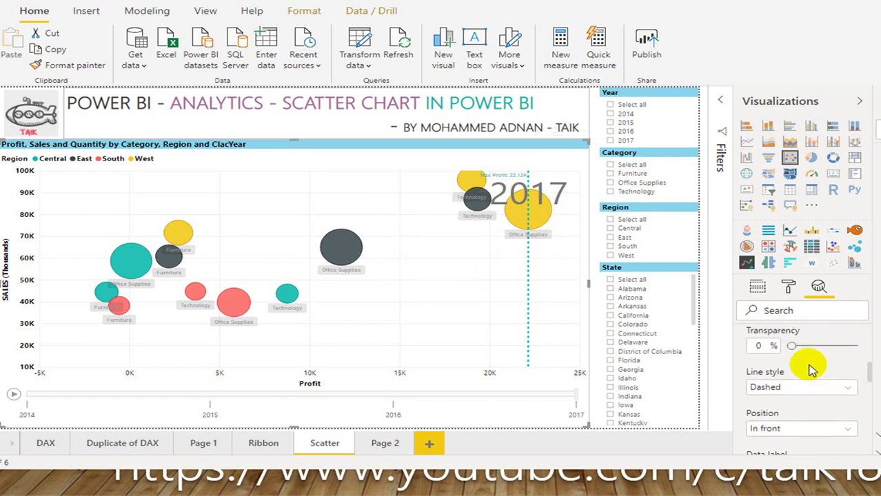
scroll(807, 366, up, 2)
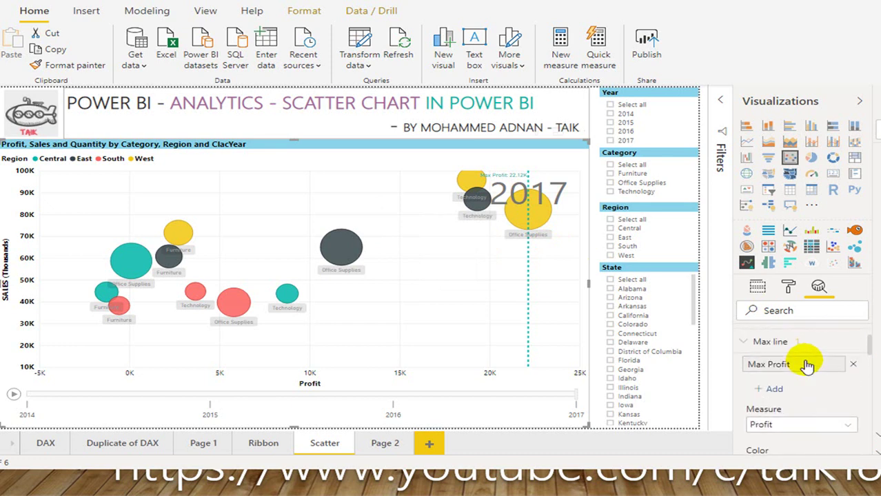
click(773, 389)
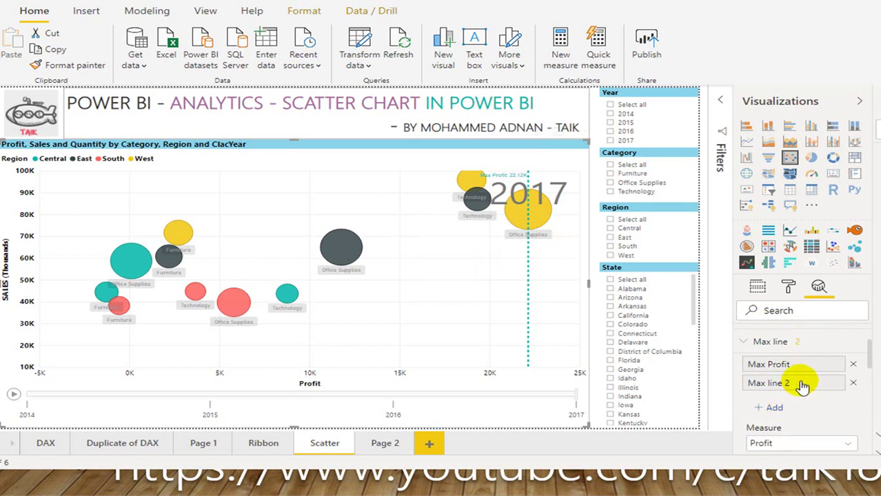
double_click(803, 385)
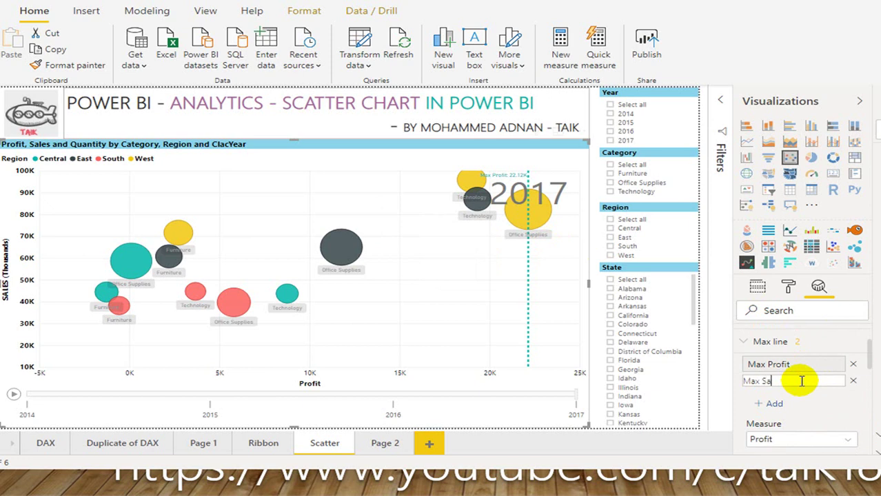
key(Return)
scroll(803, 379, down, 2)
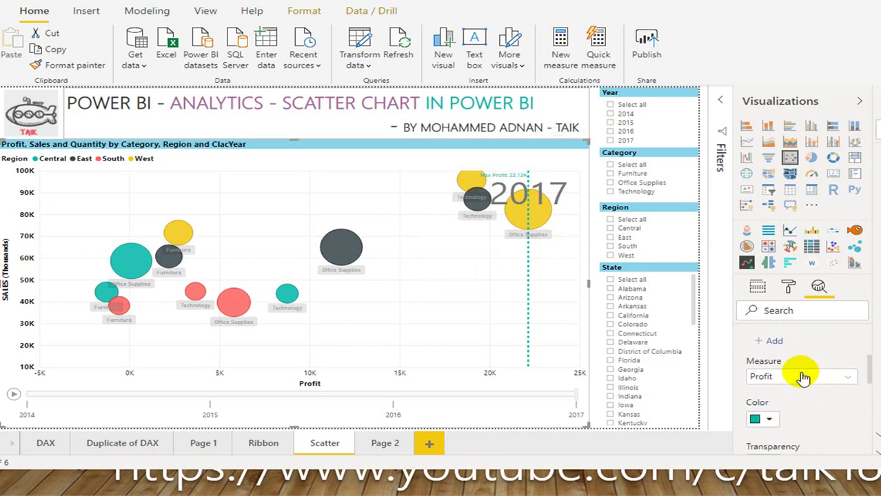
click(797, 376)
click(773, 407)
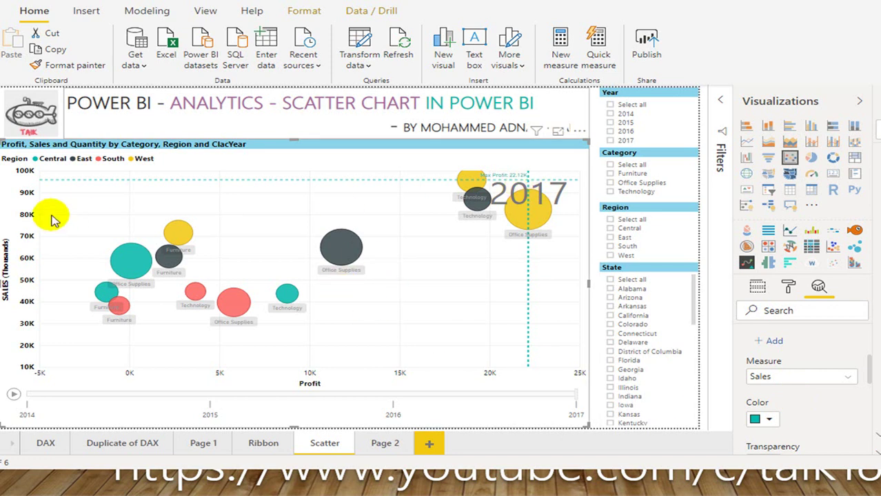
Make the Max Sales line fully opaque and turn on its data label
scroll(836, 388, down, 3)
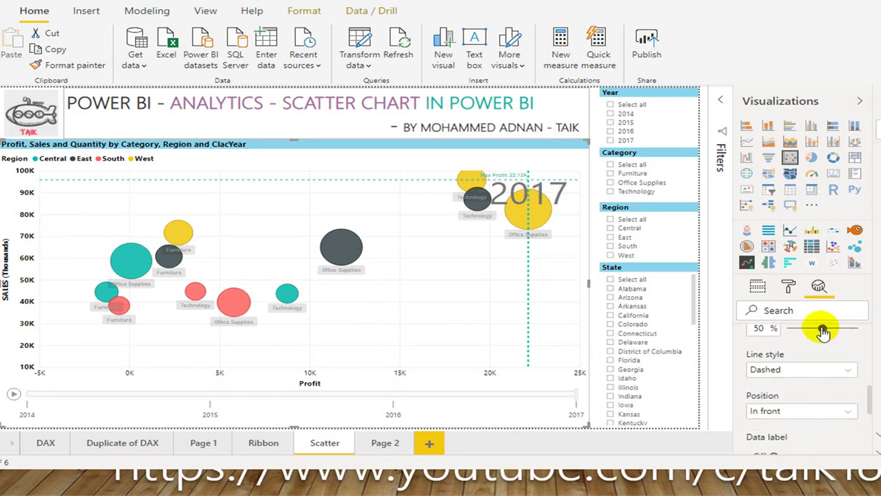
scroll(833, 373, down, 2)
click(786, 390)
scroll(793, 387, down, 3)
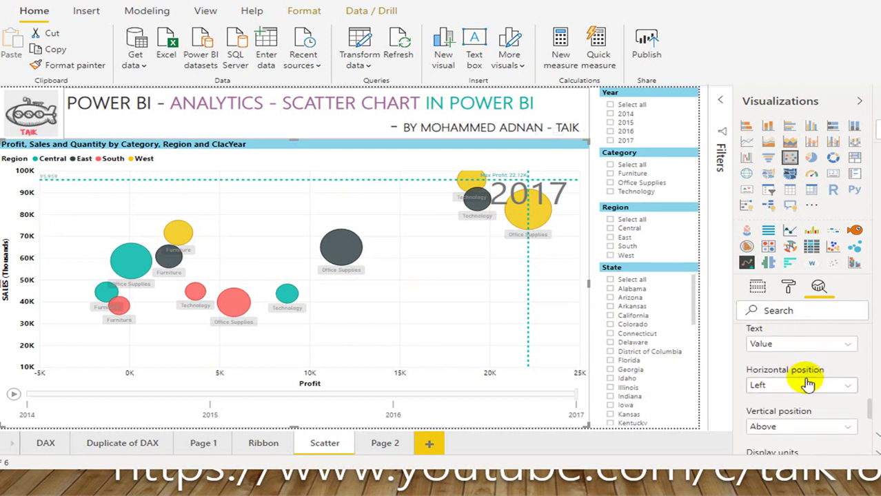
Set the Max Sales data label's text to Name and value, display units to Thousands, and decimal places to 0
click(779, 343)
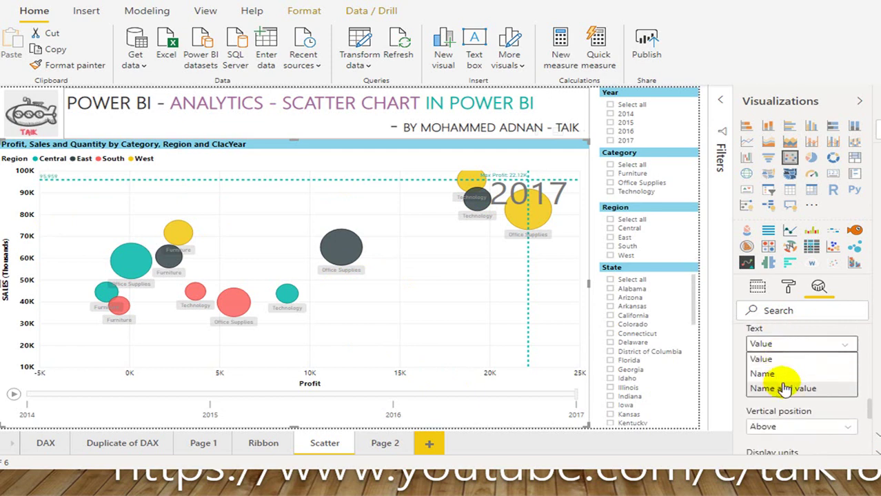
click(784, 387)
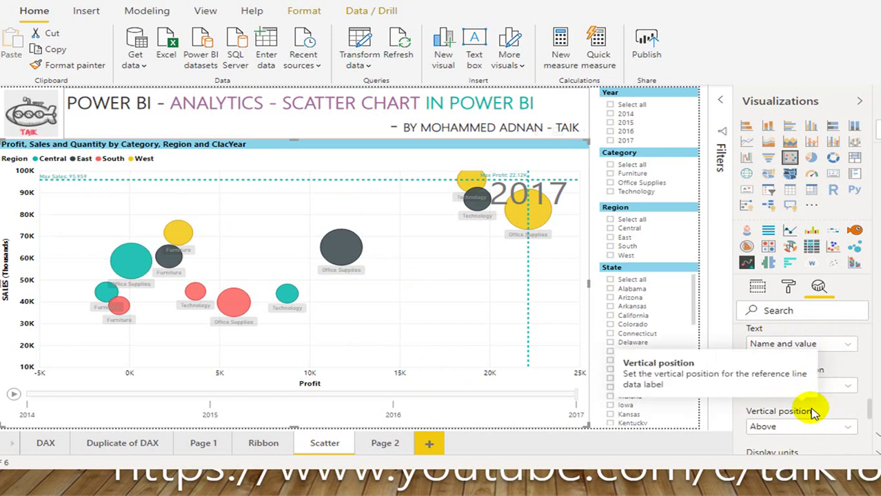
scroll(837, 405, down, 2)
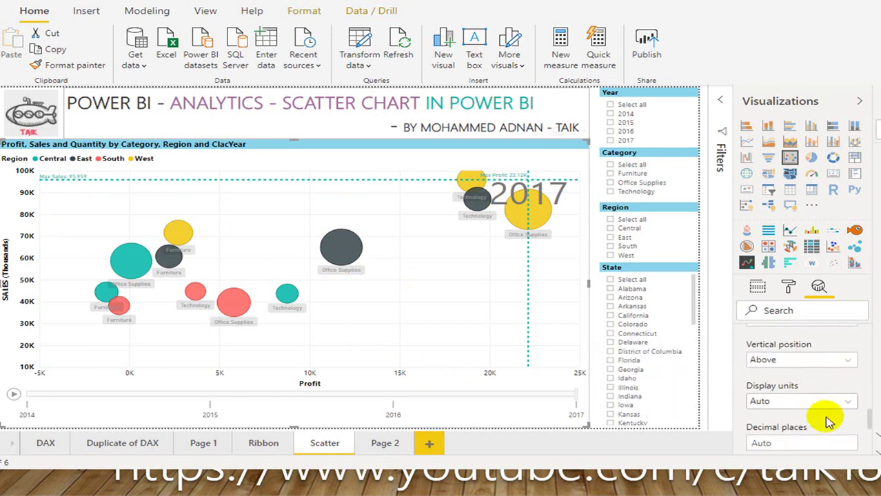
click(810, 401)
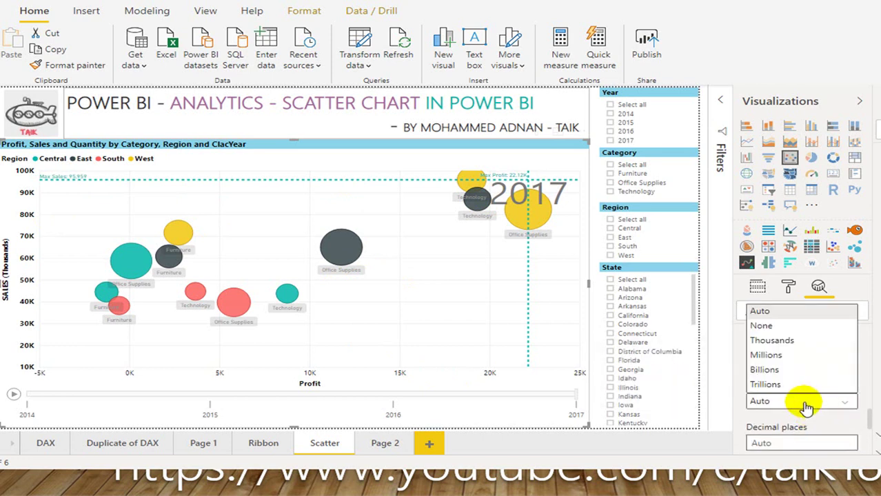
click(793, 340)
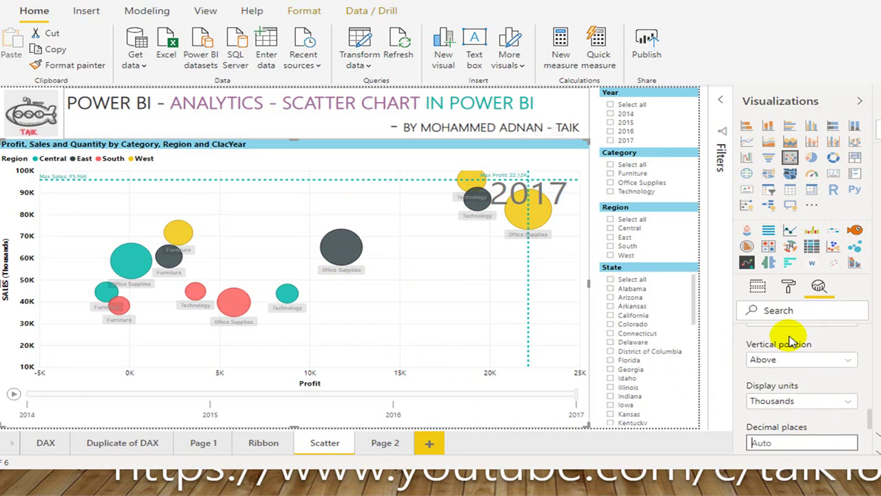
click(790, 443)
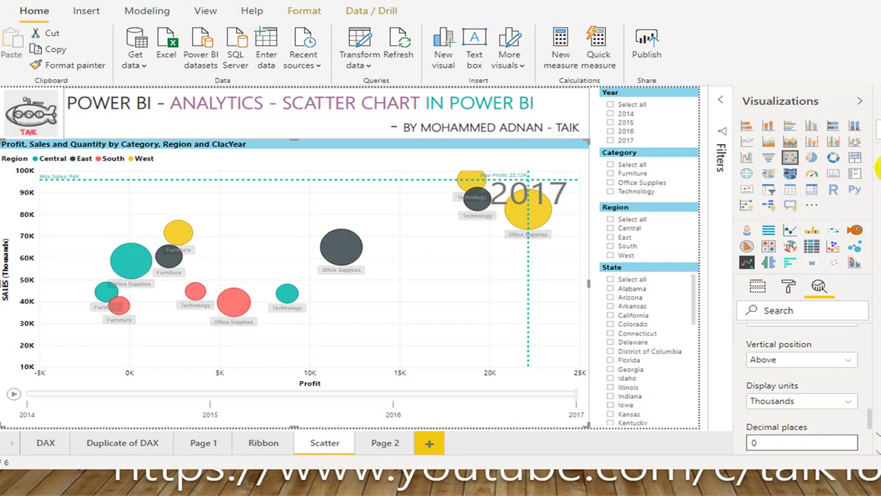
Remove the Max Profit and Max Sales lines from the chart and collapse the Max line settings
scroll(807, 370, up, 5)
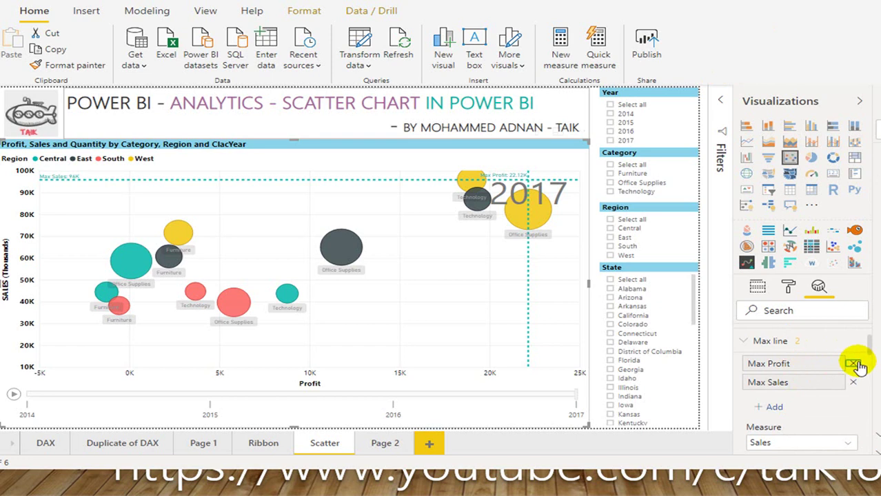
click(854, 365)
click(853, 365)
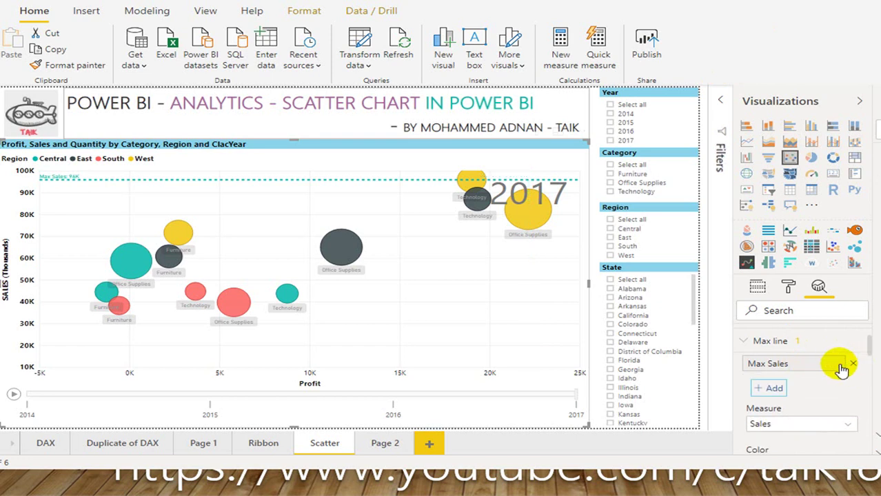
click(782, 341)
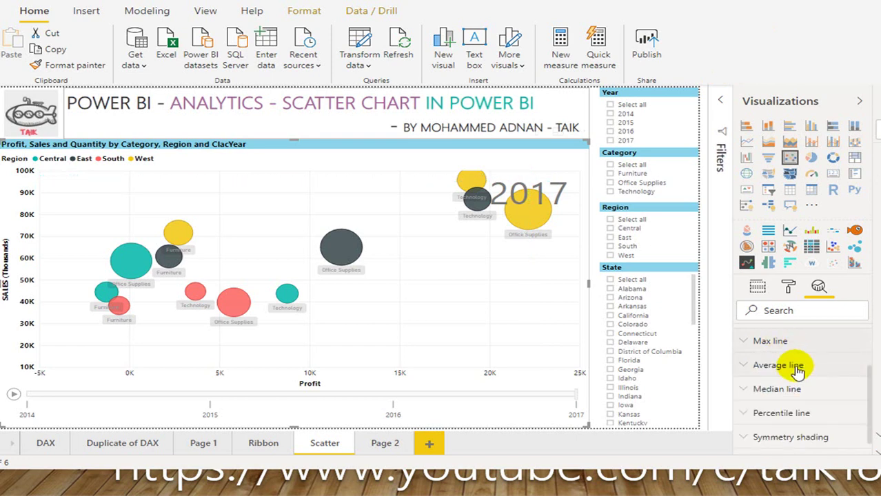
Add an Average line based on the Profit measure and name it Average Profit
click(792, 365)
click(771, 397)
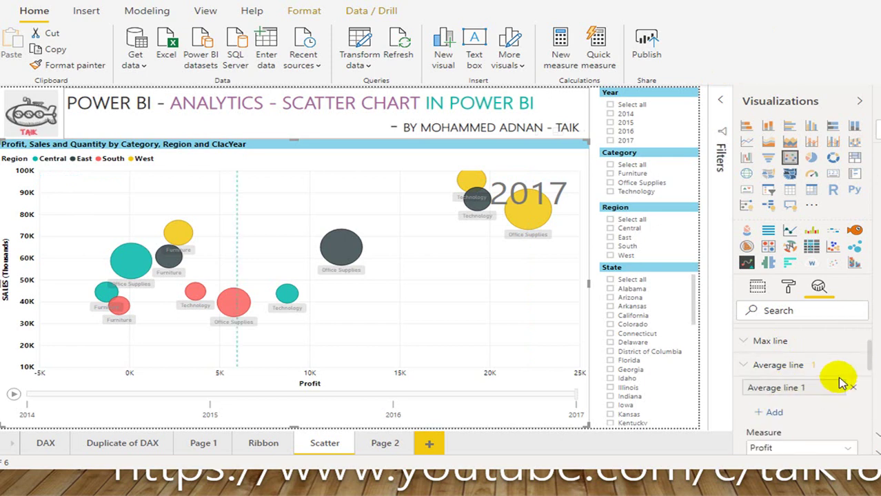
double_click(816, 386)
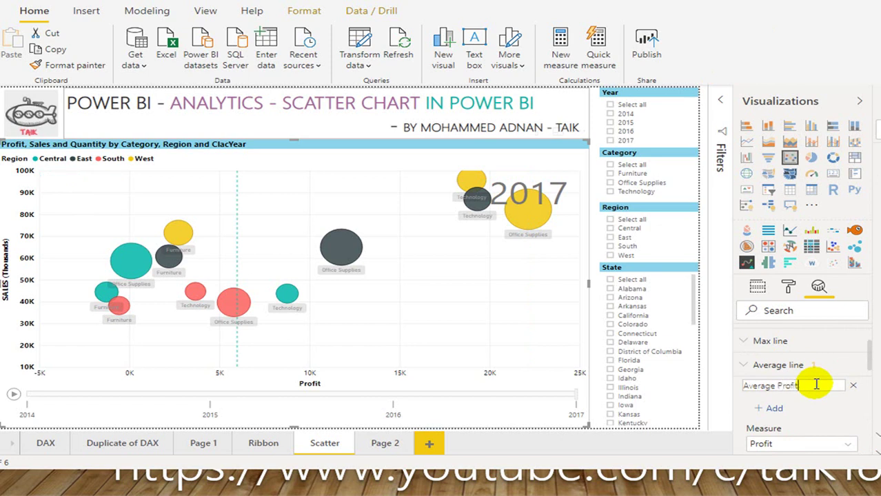
Turn on the data label for the Average Profit line
scroll(816, 386, down, 4)
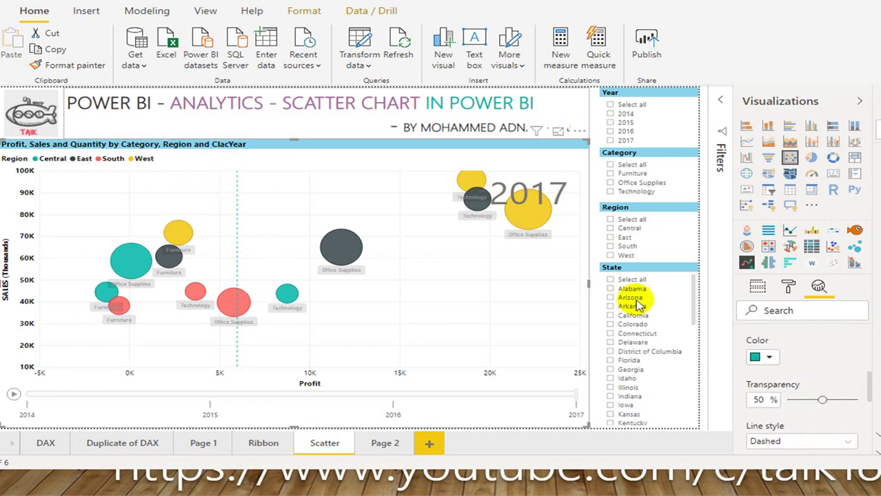
scroll(814, 395, down, 4)
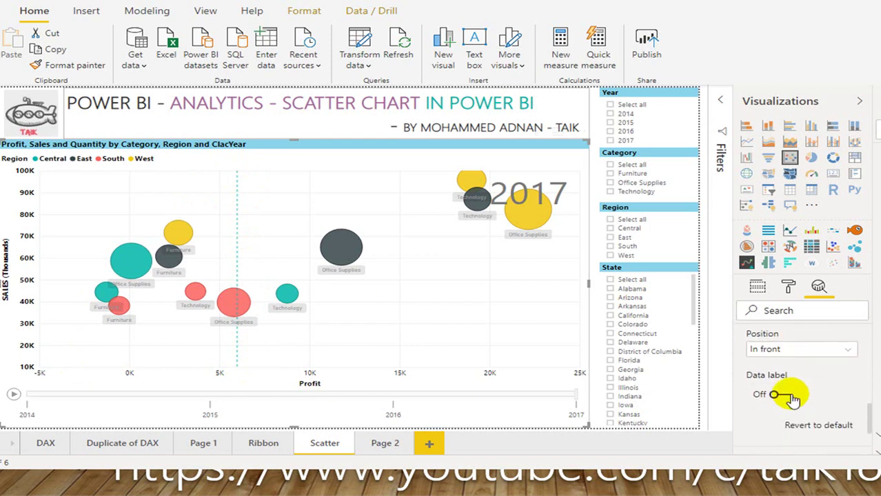
click(786, 396)
scroll(793, 397, down, 4)
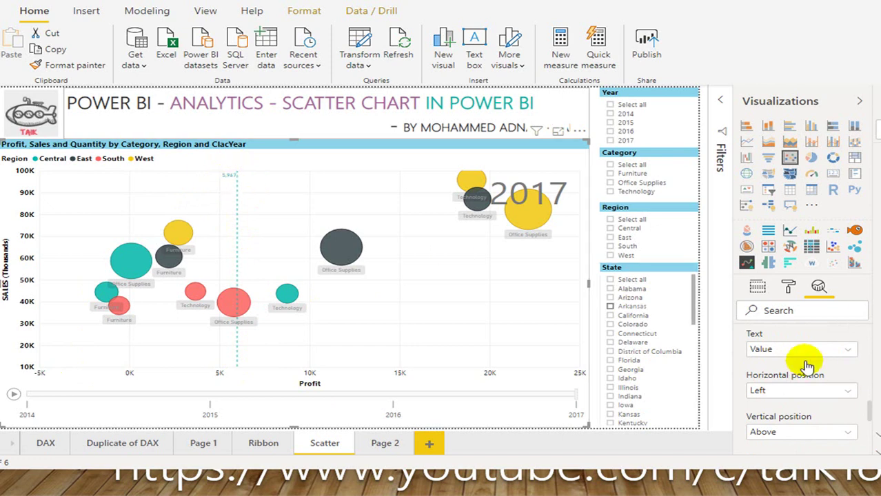
scroll(798, 380, up, 2)
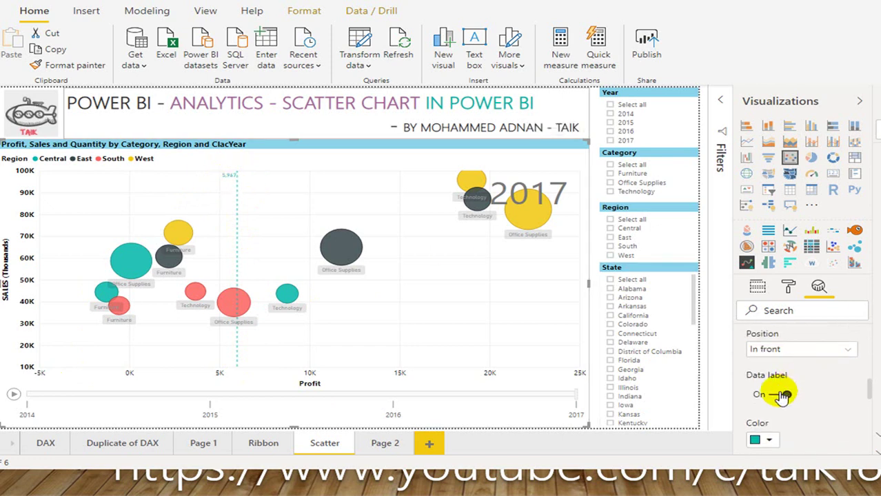
Set the Average Profit data label's display units to Thousands
scroll(791, 390, down, 5)
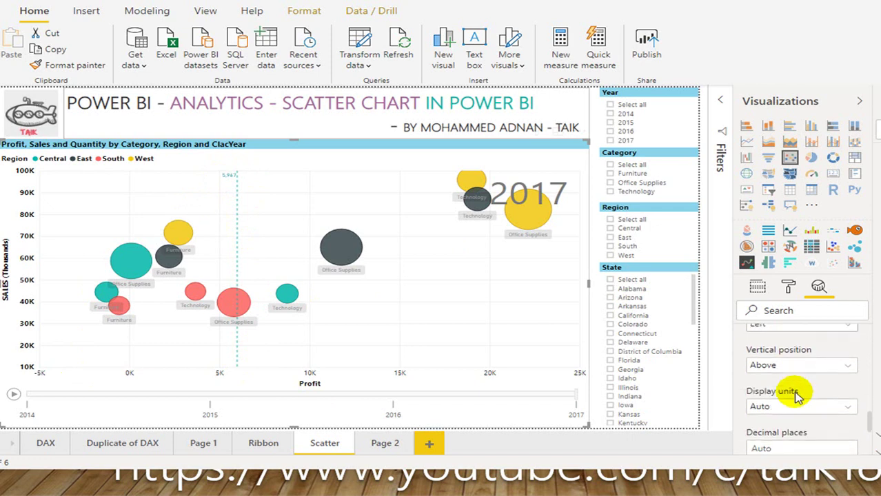
click(795, 325)
click(794, 327)
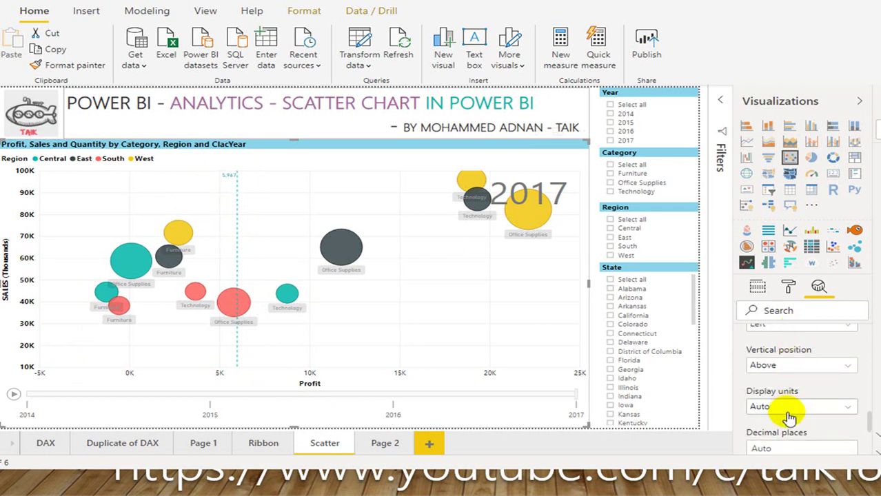
click(794, 408)
click(800, 345)
scroll(815, 401, up, 3)
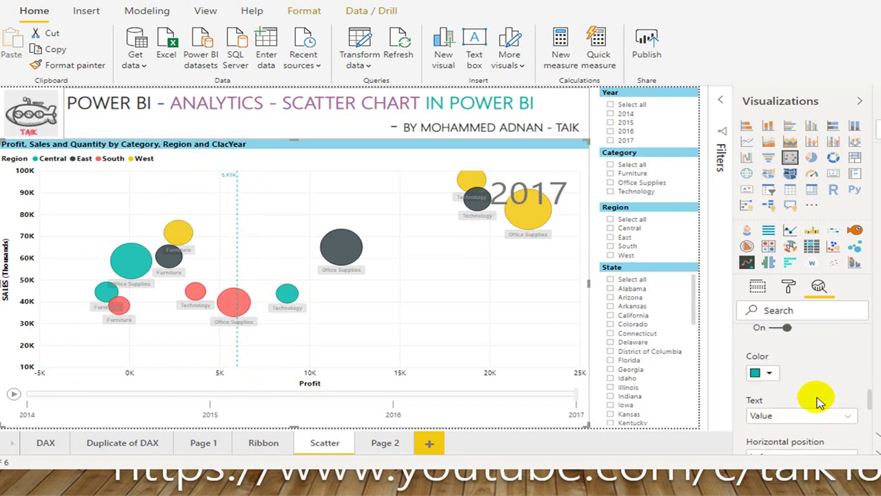
scroll(820, 400, down, 3)
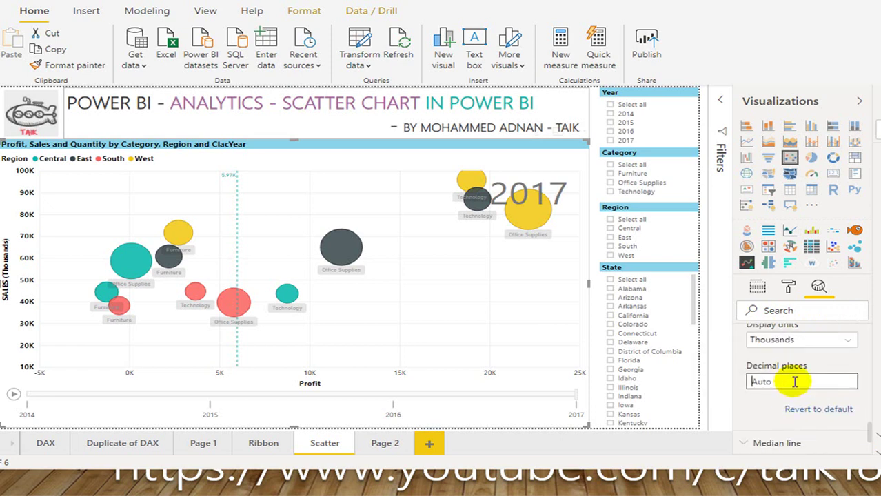
Reduce the Average Profit line's transparency so that the line is fully opaque
scroll(800, 379, up, 8)
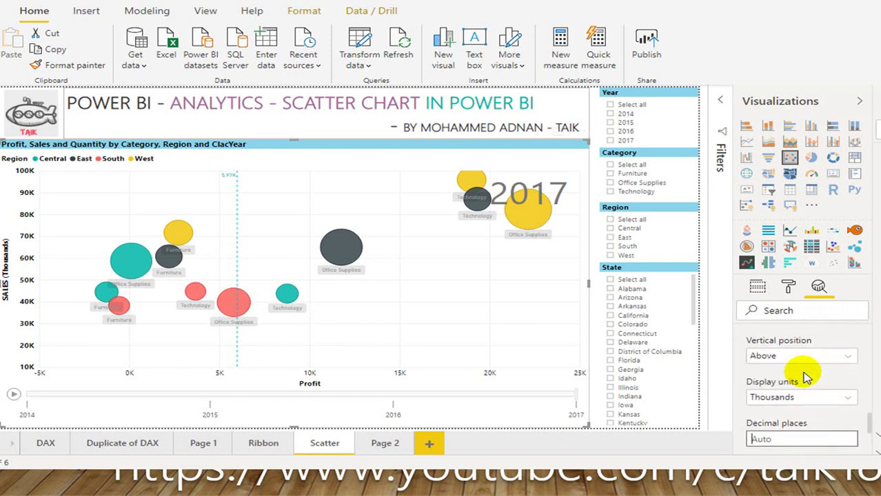
scroll(805, 375, up, 2)
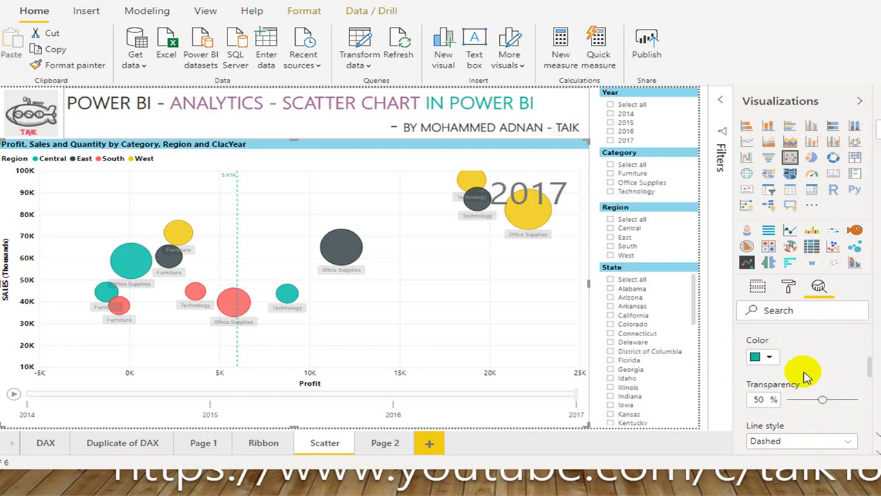
click(798, 401)
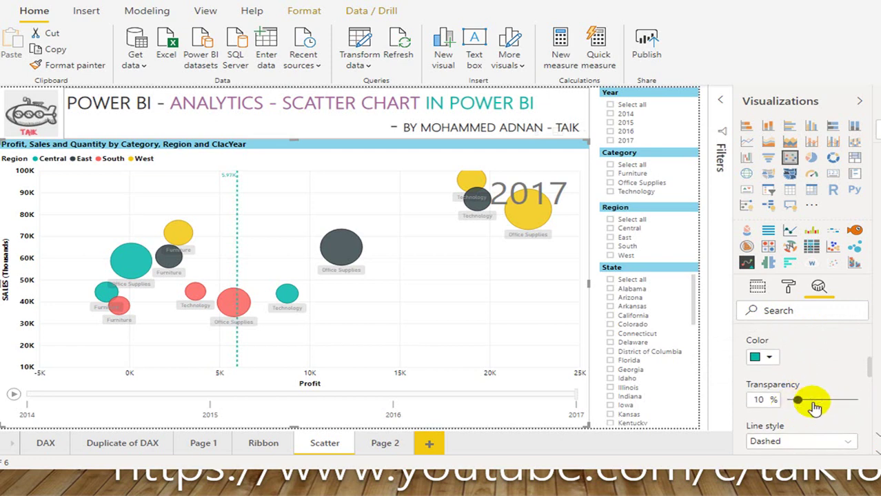
click(792, 400)
Add a second Average line, name it Average Sales, and base it on the Sales measure
scroll(807, 380, up, 4)
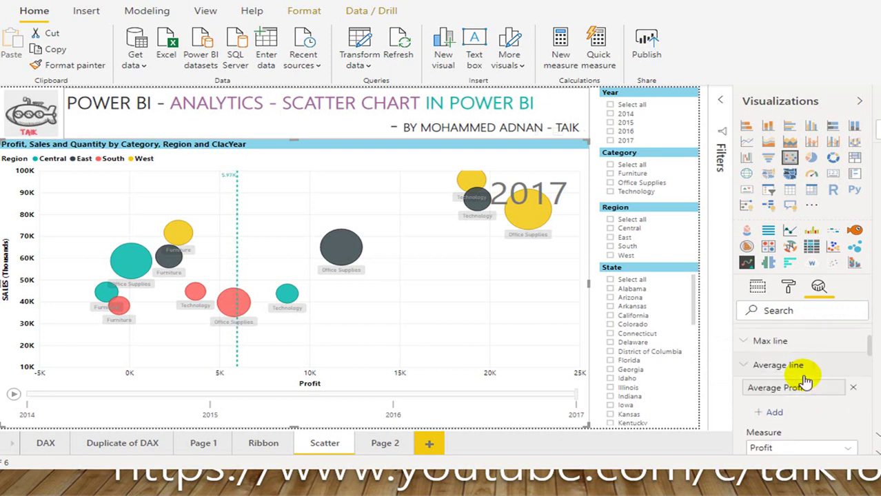
click(802, 376)
click(783, 365)
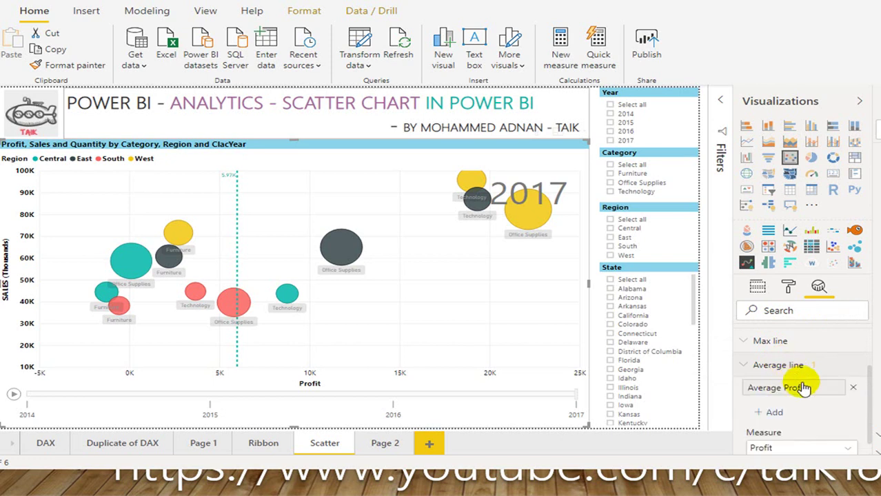
click(765, 413)
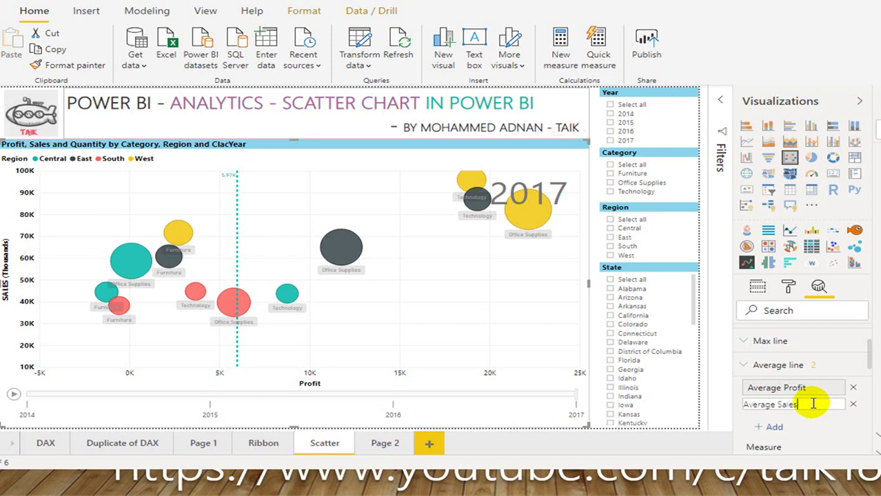
scroll(812, 404, down, 3)
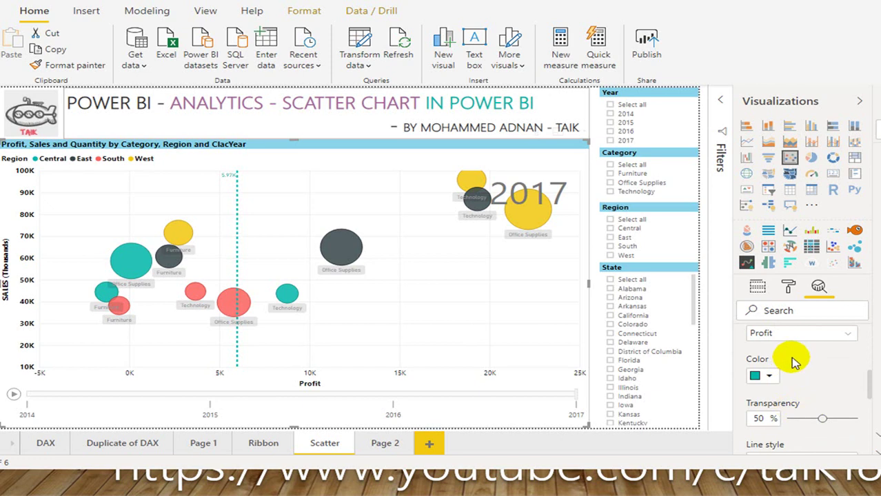
click(777, 334)
click(775, 362)
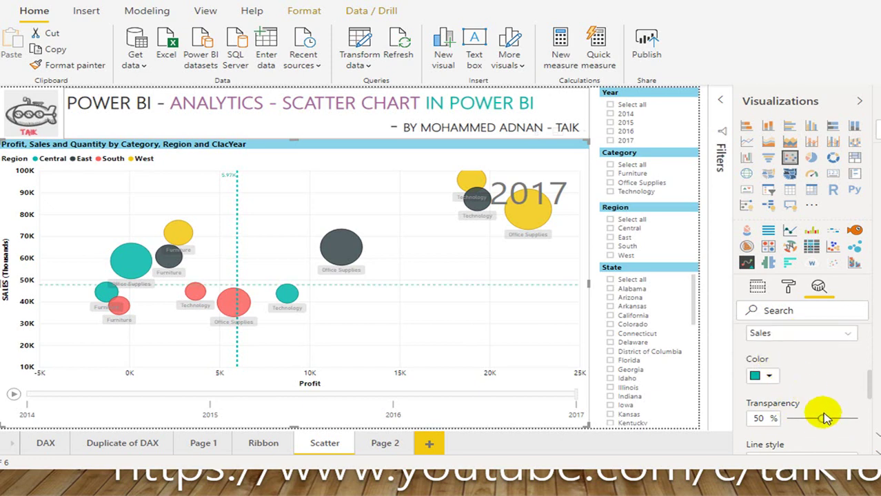
Set the Average Sales line's transparency to 0% and turn on its data label
drag(825, 422, 773, 419)
scroll(806, 407, down, 3)
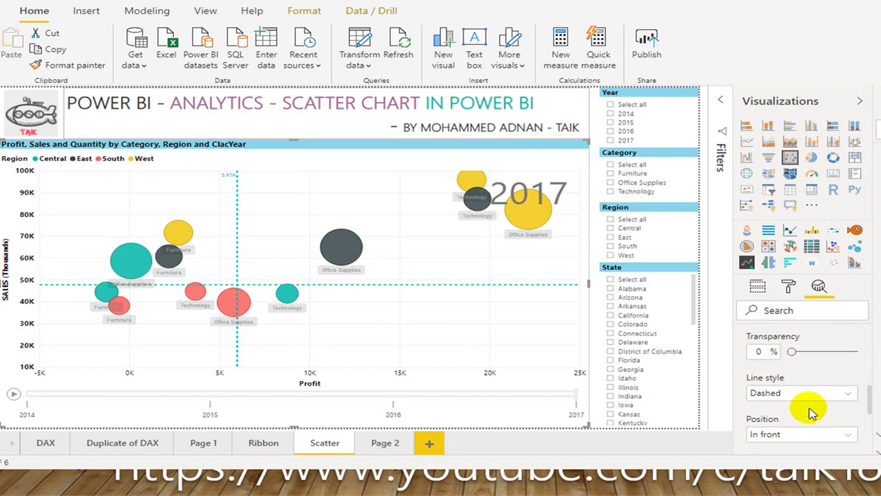
click(781, 411)
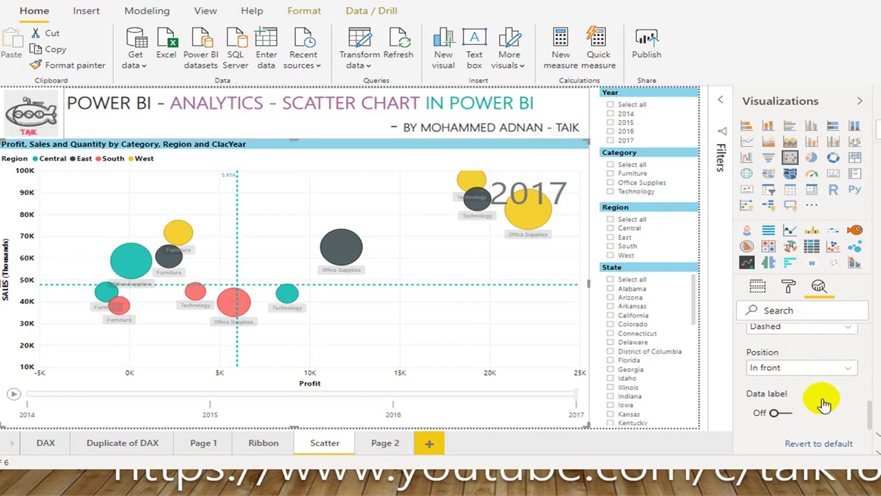
scroll(810, 403, down, 2)
scroll(793, 351, up, 2)
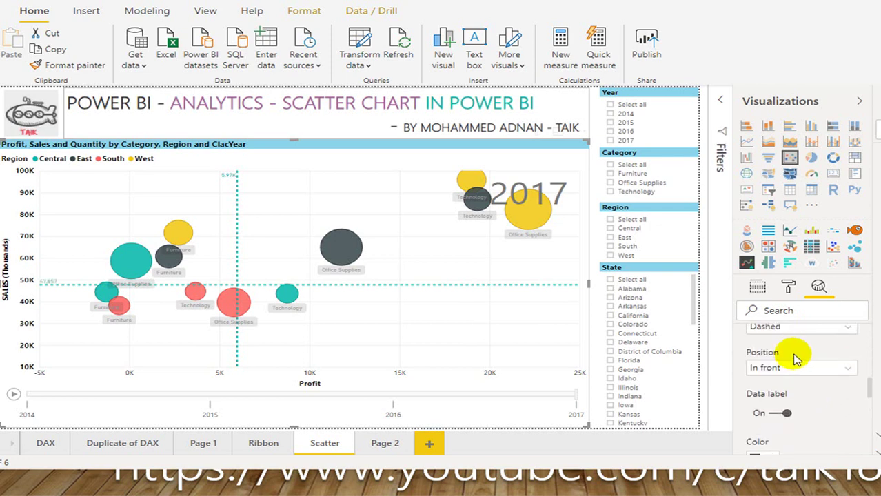
Set the Average Sales data label's text to Name and value and its display units to Thousands
scroll(793, 372, down, 3)
click(786, 368)
click(783, 412)
scroll(820, 404, down, 1)
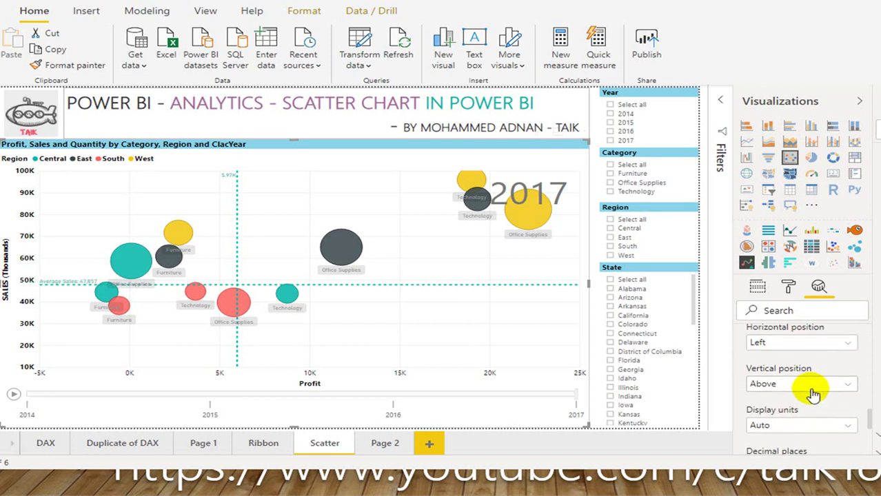
scroll(817, 399, down, 1)
click(796, 360)
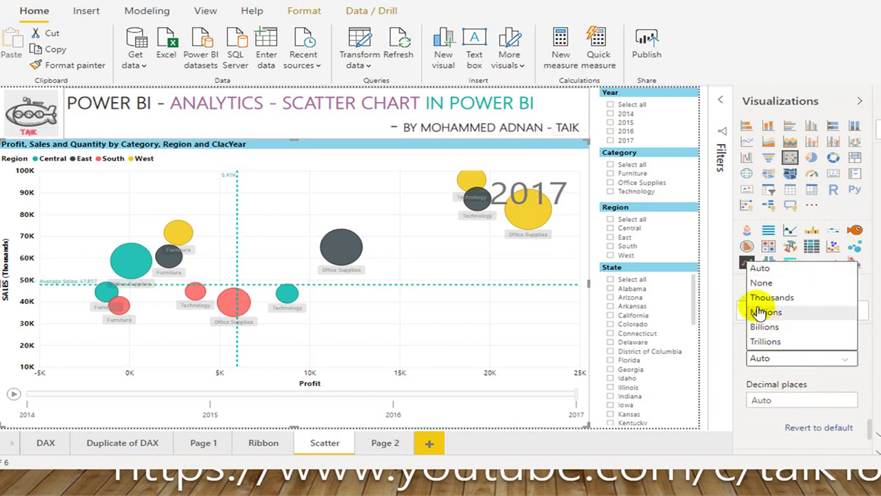
click(779, 297)
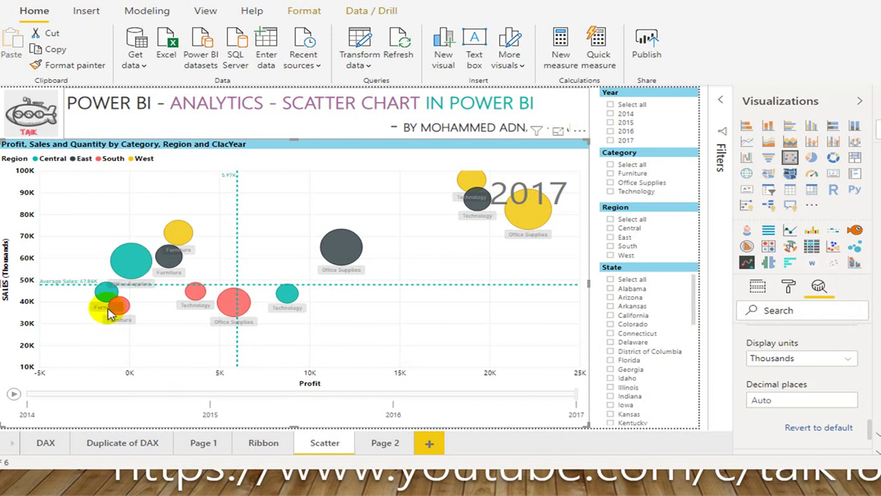
mouse_move(106, 291)
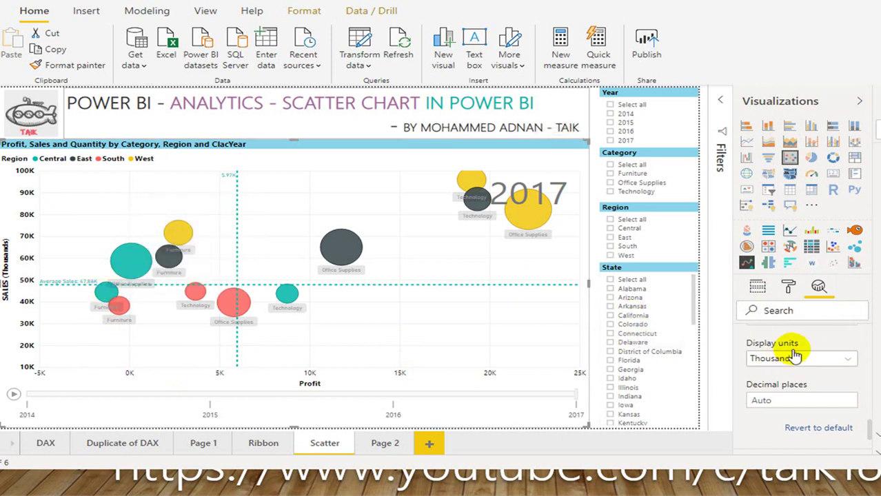
scroll(798, 355, down, 2)
scroll(798, 355, up, 6)
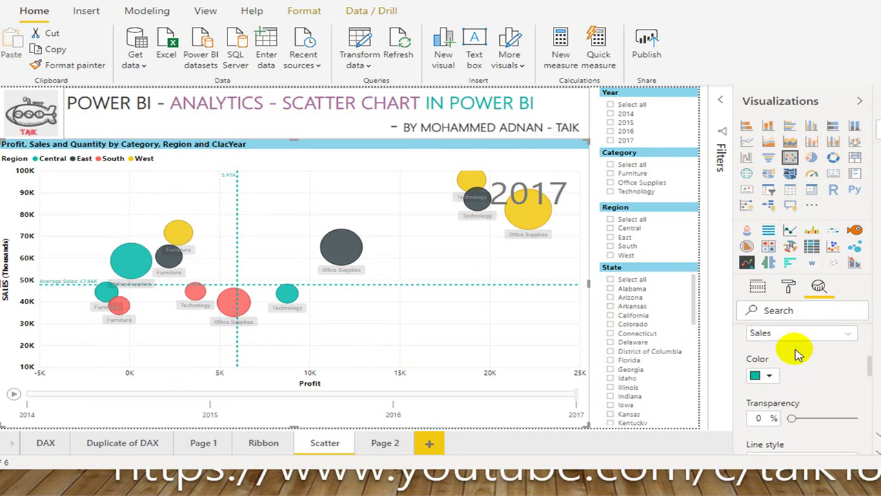
Add a Median line based on the Profit measure and name it Median proit
scroll(798, 355, up, 3)
scroll(797, 355, down, 2)
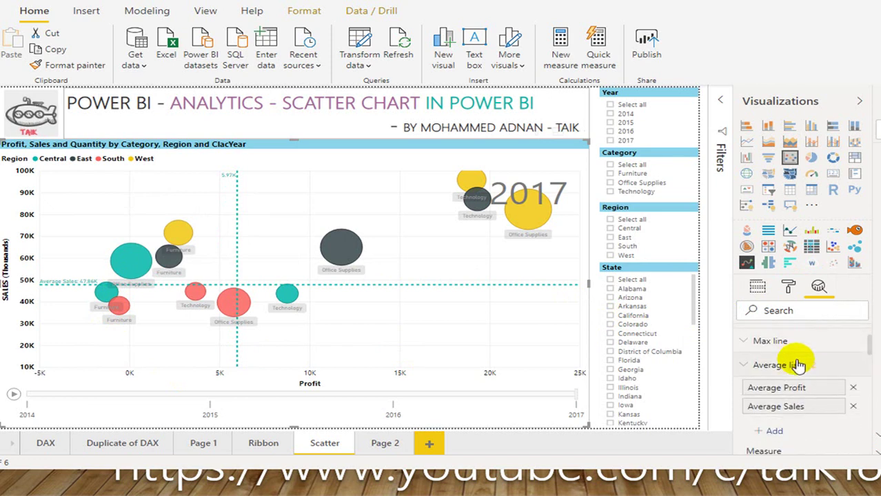
click(796, 367)
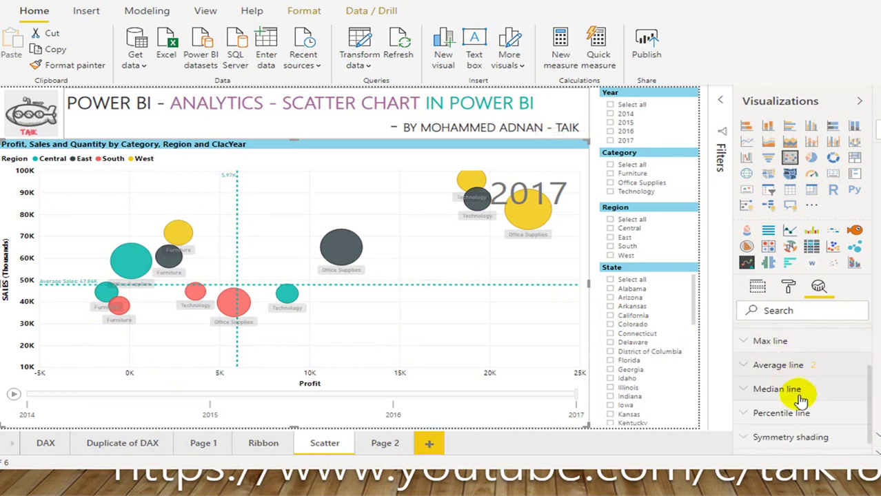
click(803, 392)
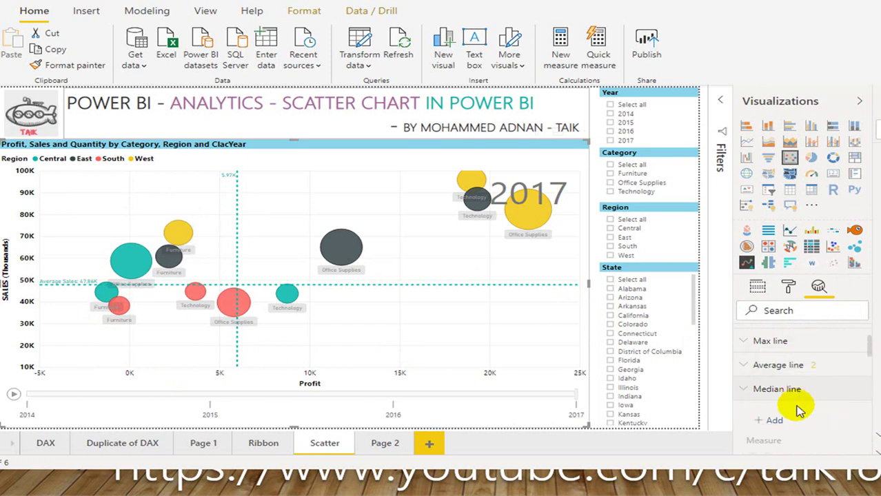
click(779, 421)
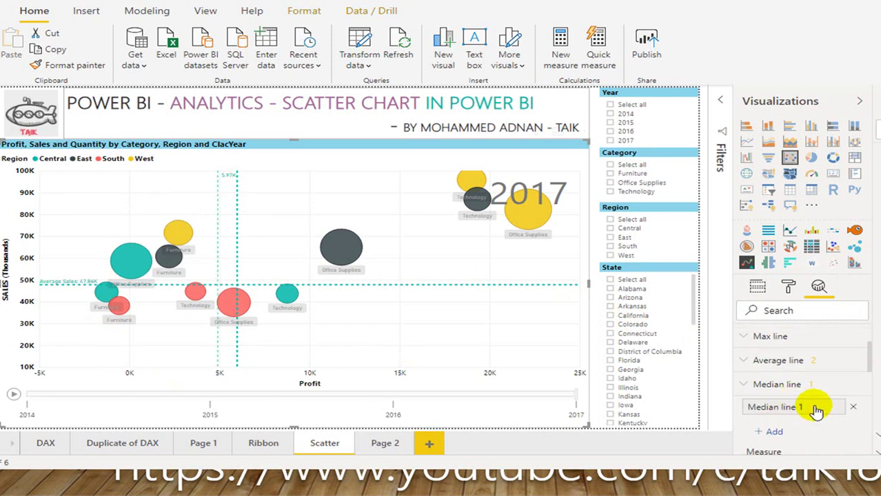
scroll(817, 394, down, 2)
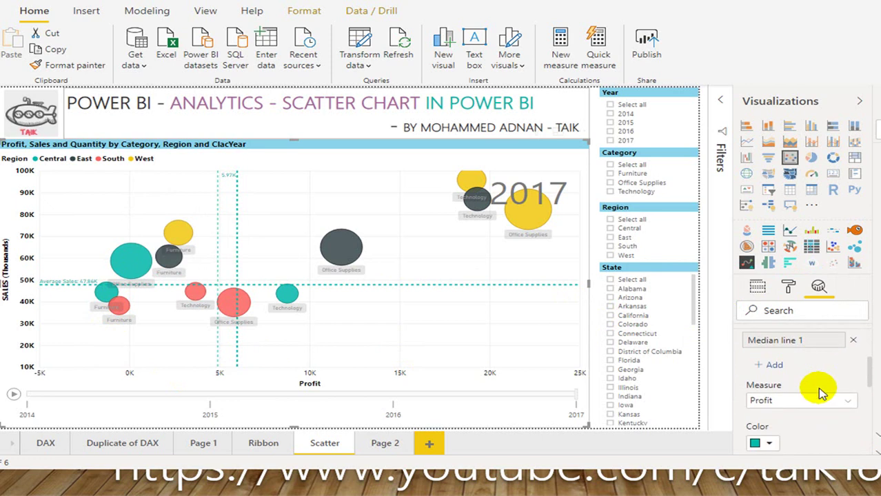
click(811, 336)
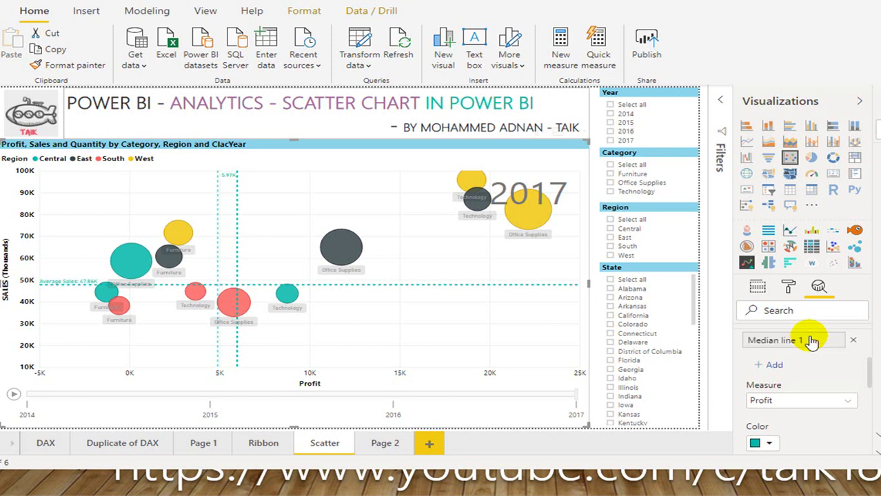
Set the Median proit line's color to the theme red and its transparency to 0%
scroll(813, 341, down, 2)
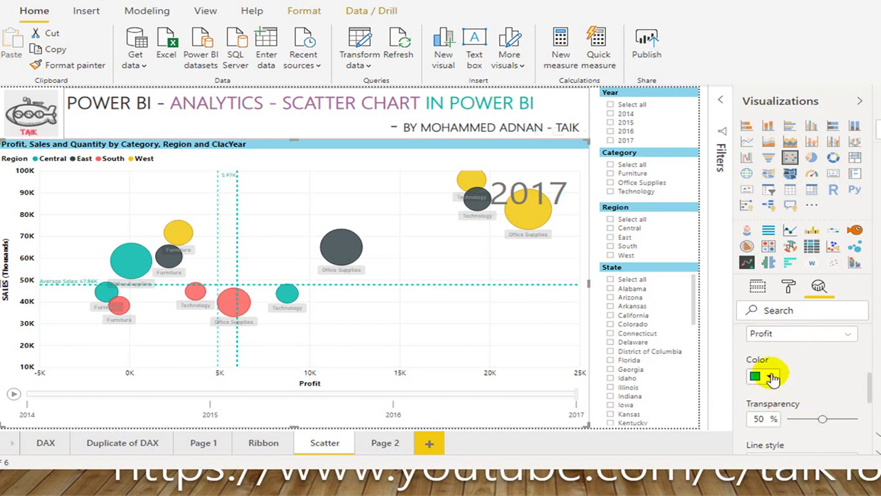
click(768, 376)
click(795, 252)
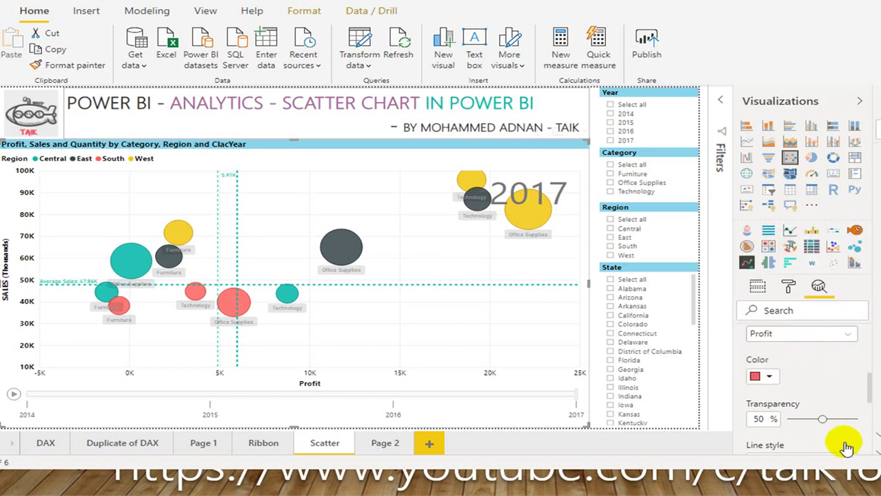
click(792, 423)
Turn on the Median proit data label with its text set to Name and value and its display units to Thousands
scroll(803, 414, down, 3)
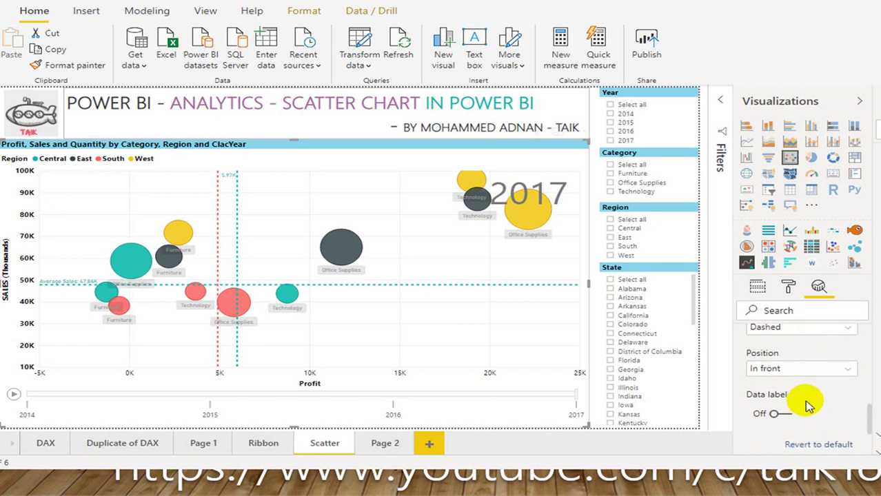
click(784, 413)
scroll(806, 399, down, 3)
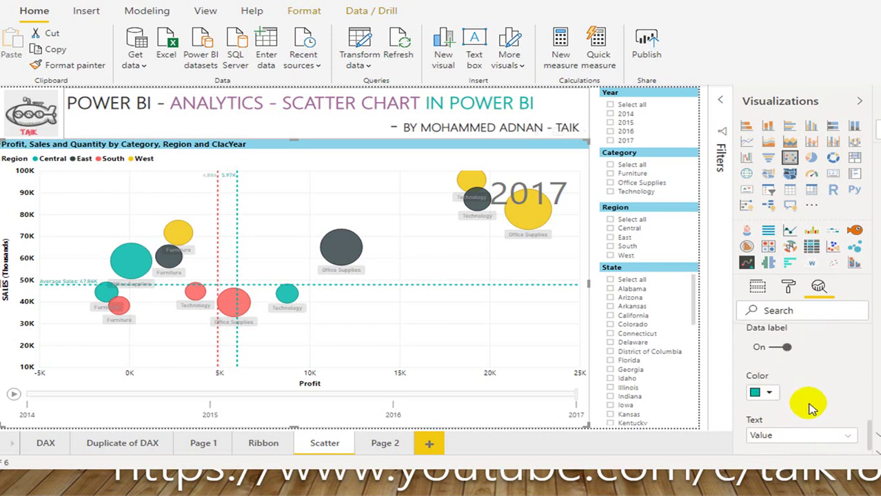
click(793, 369)
click(787, 411)
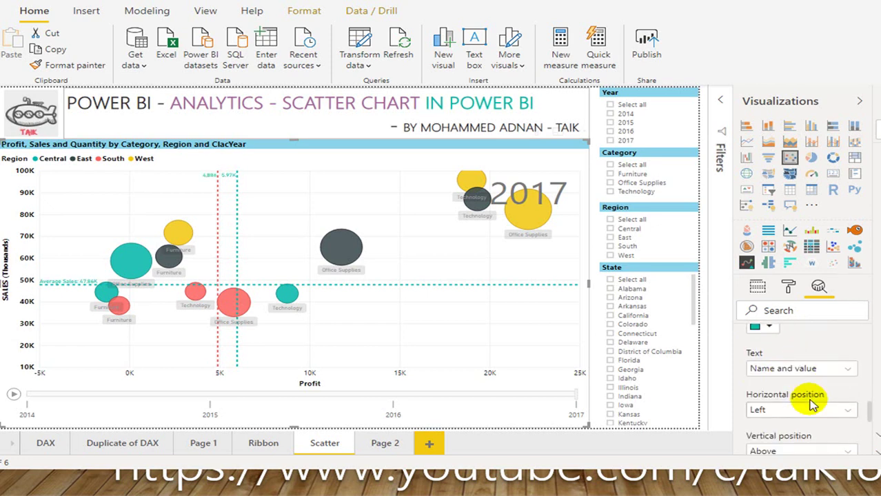
scroll(814, 403, down, 2)
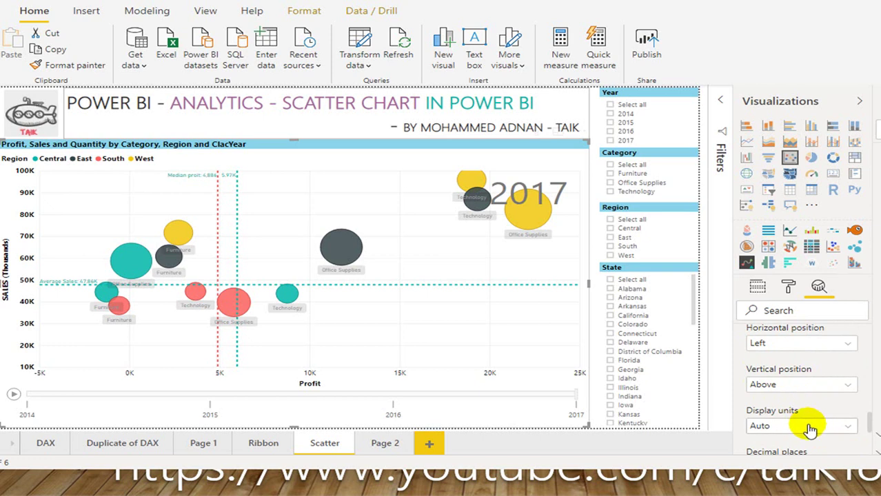
click(810, 427)
click(805, 368)
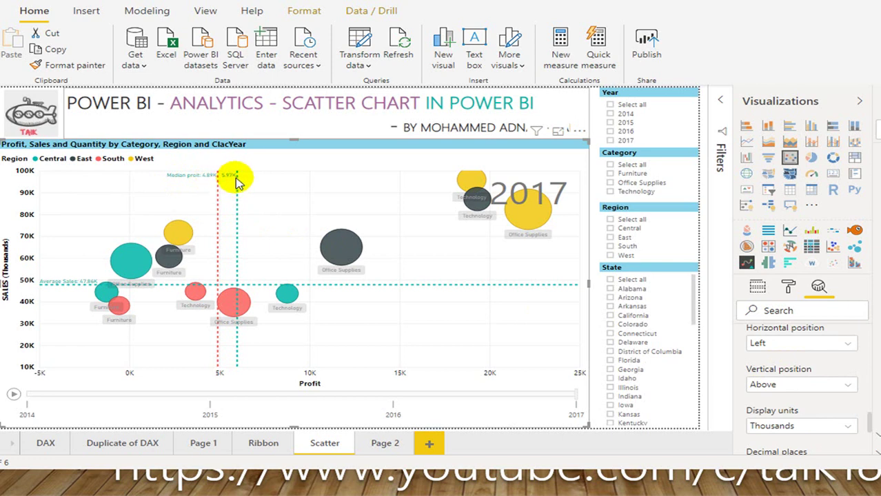
Add a second Median line, name it Median Sales, and base it on the Sales measure
scroll(779, 360, up, 5)
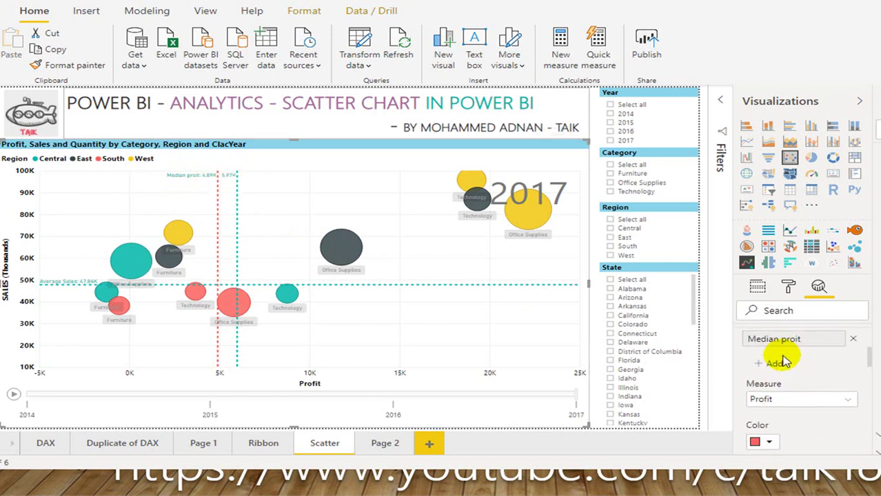
click(777, 365)
click(799, 357)
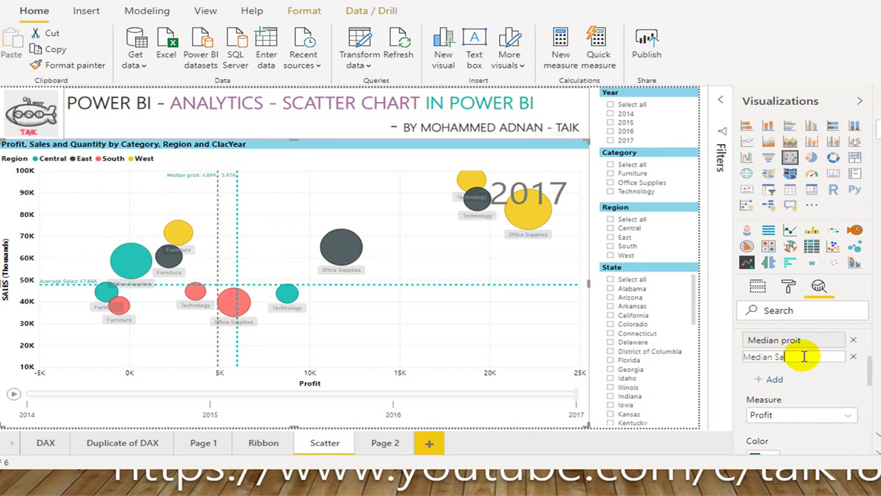
scroll(806, 364, down, 2)
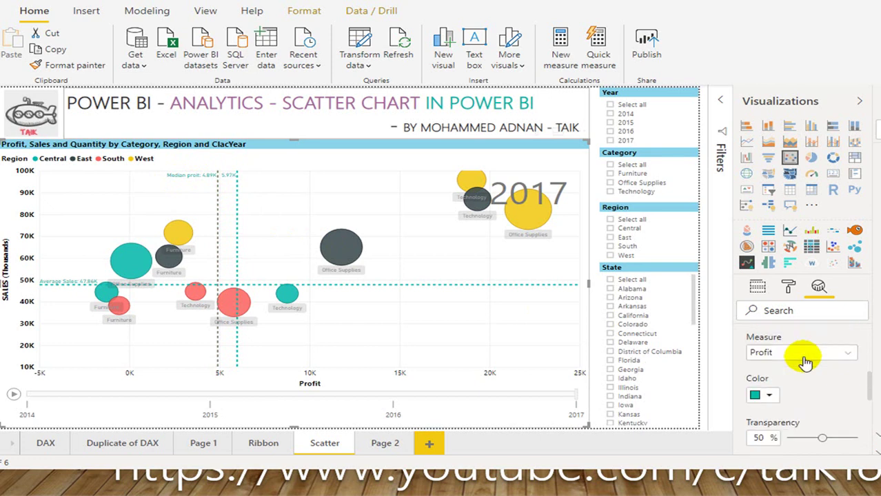
click(804, 355)
click(779, 381)
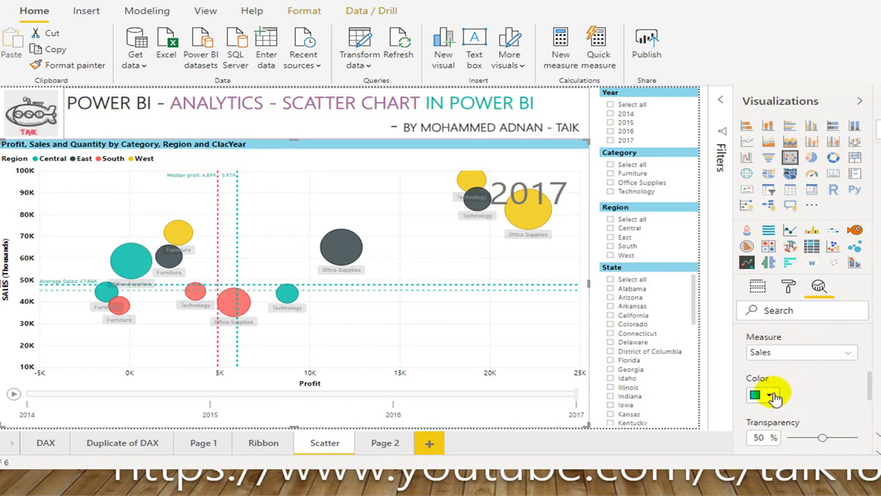
Set the Median Sales line's color to the theme red and its transparency to 0%
click(770, 396)
click(793, 276)
scroll(849, 401, down, 2)
drag(822, 371, 761, 381)
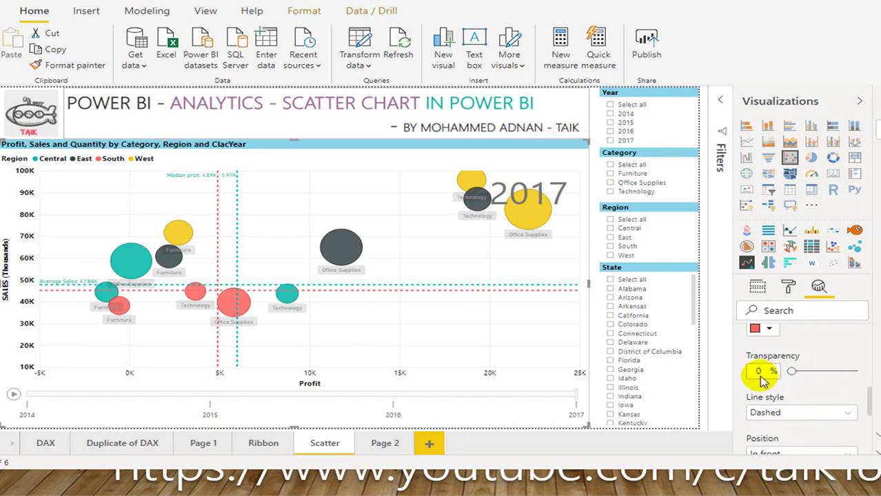
Turn on the Median Sales data label with its text set to Name and value and its display units to Thousands
scroll(804, 399, down, 3)
click(784, 353)
scroll(807, 379, down, 3)
click(803, 365)
click(787, 400)
scroll(830, 397, down, 3)
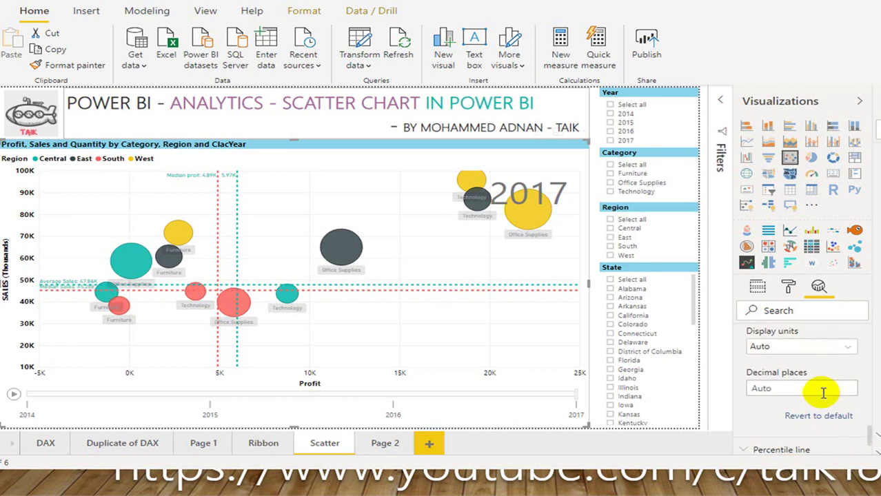
click(798, 347)
click(793, 390)
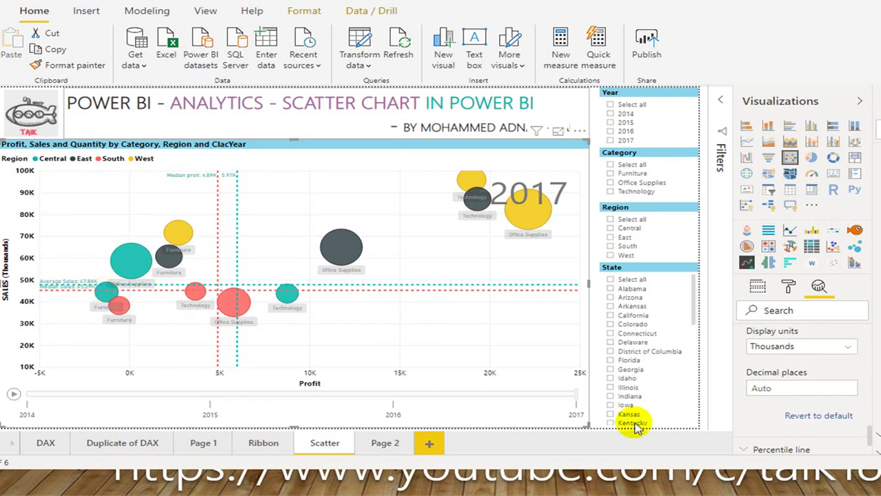
Change the data label color of both the Median Sales and Median proit lines to the theme red
scroll(802, 354, up, 1)
scroll(801, 353, up, 5)
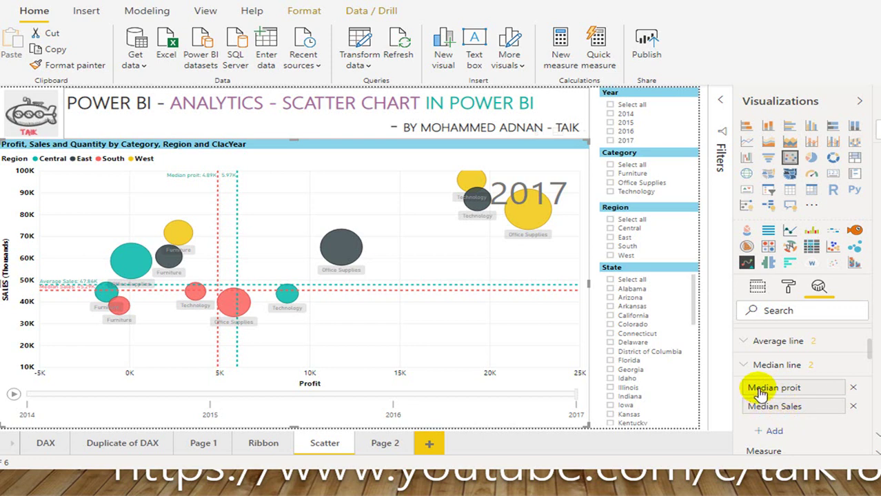
scroll(798, 405, down, 6)
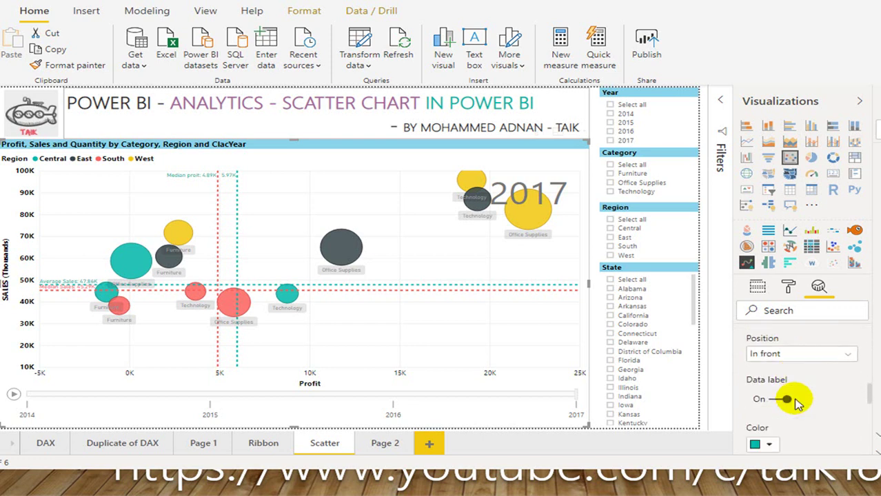
click(771, 391)
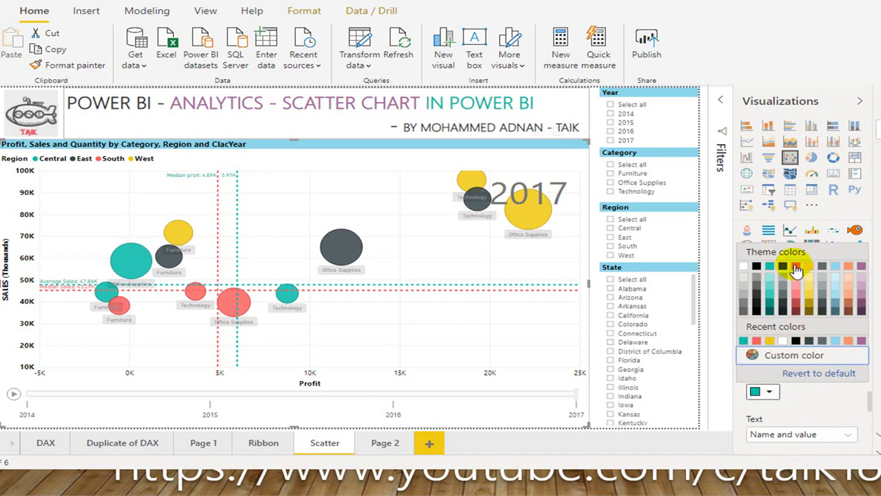
click(794, 273)
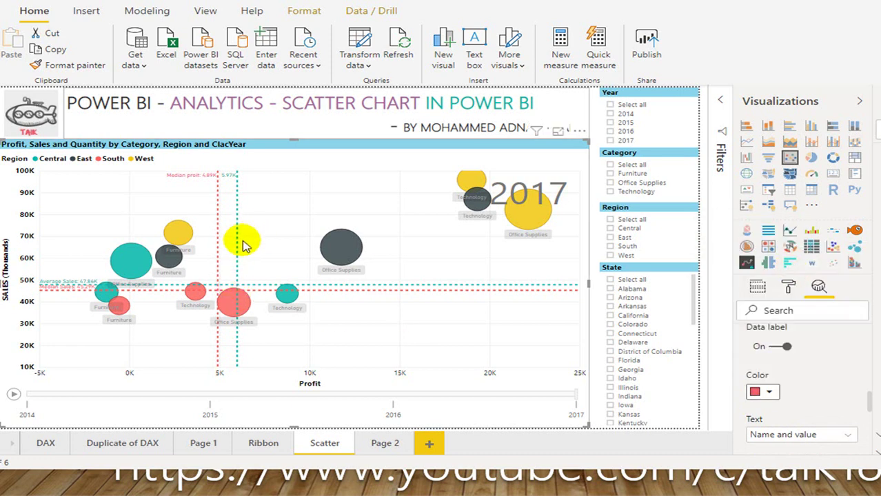
Add a Percentile line to the scatter chart and set its color to black
scroll(835, 366, up, 5)
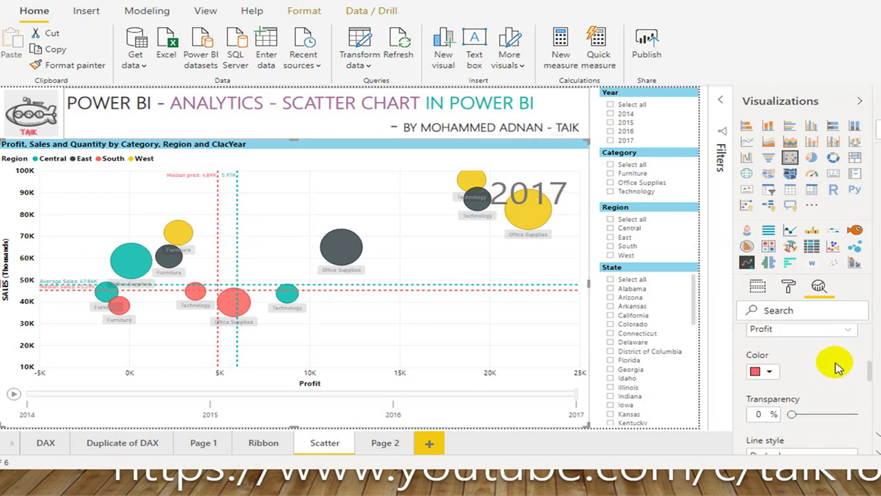
scroll(835, 366, up, 5)
click(770, 371)
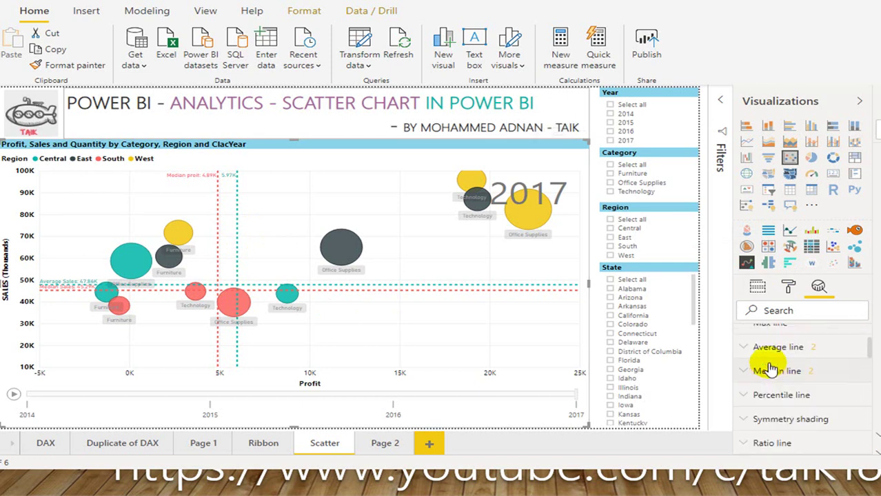
click(786, 395)
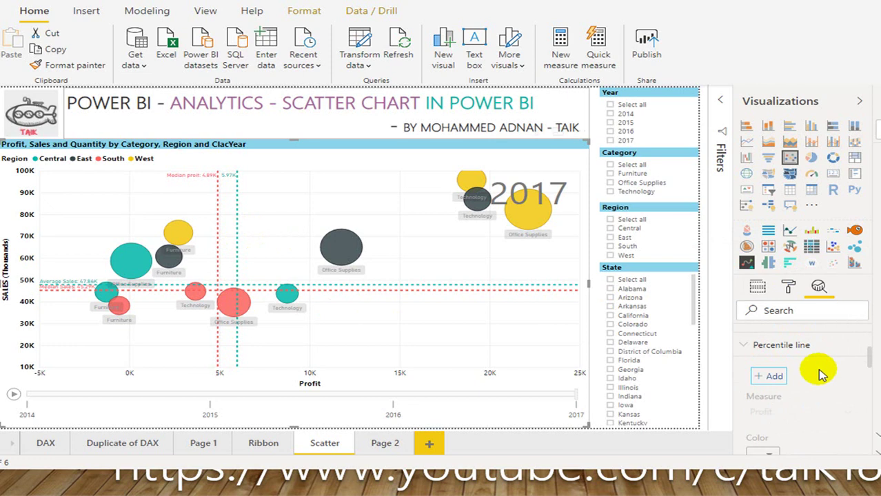
click(772, 376)
scroll(786, 393, down, 3)
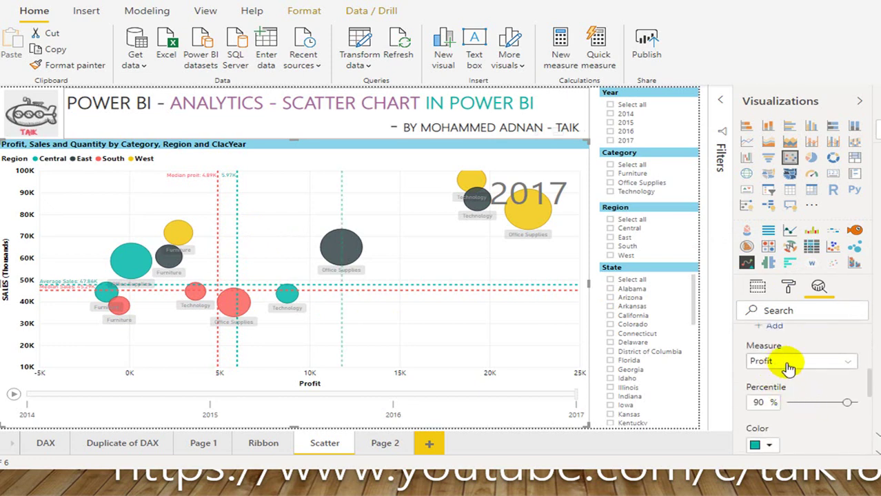
click(767, 446)
click(750, 321)
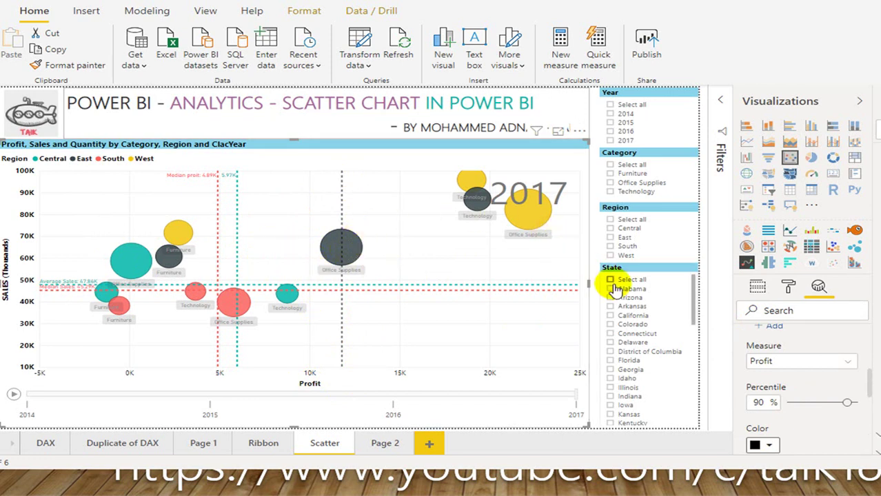
Base the Percentile line on the Sales measure and turn on its black data label with Name and value as text
click(787, 360)
click(770, 392)
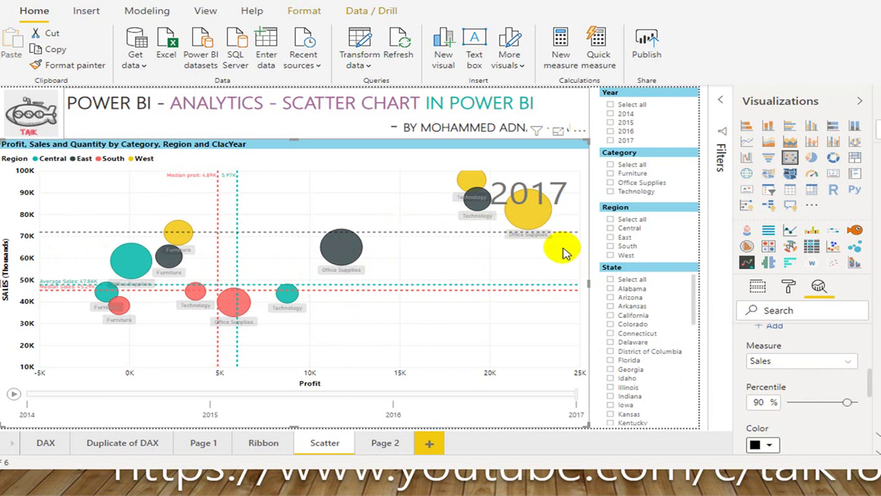
scroll(787, 418, down, 3)
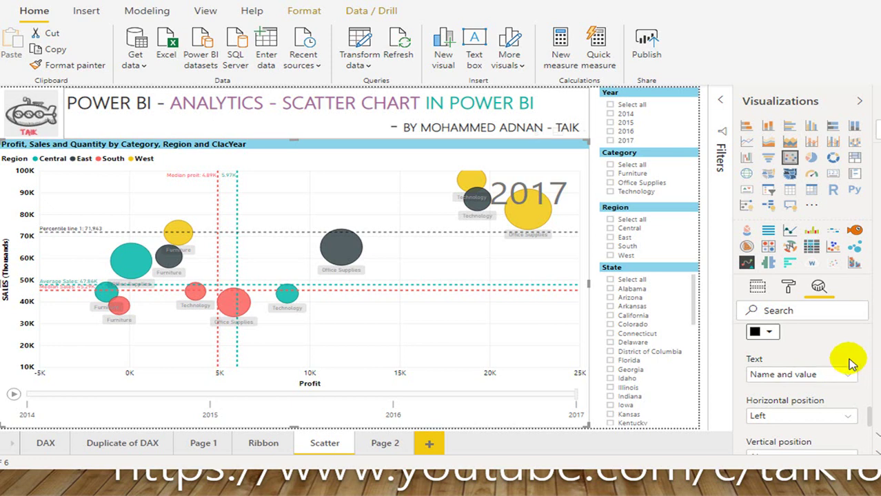
scroll(853, 365, down, 6)
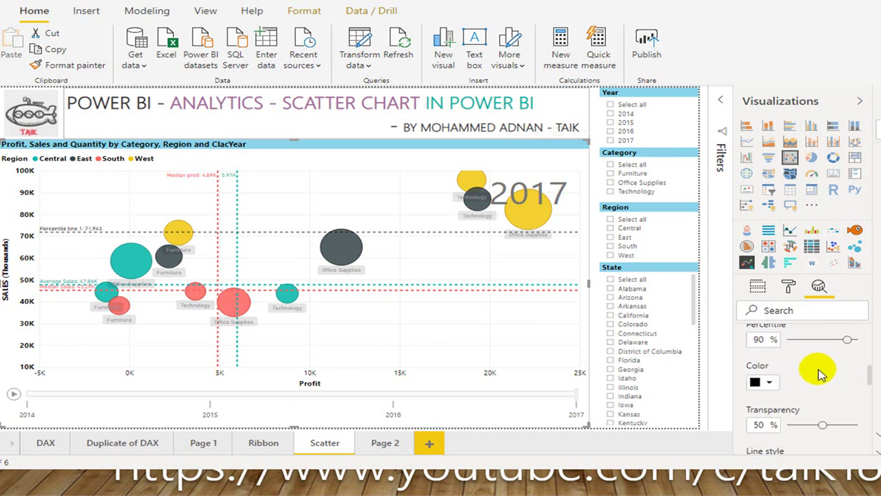
Set the Sales Percentile line's percentile to 75%
scroll(820, 374, up, 2)
click(754, 406)
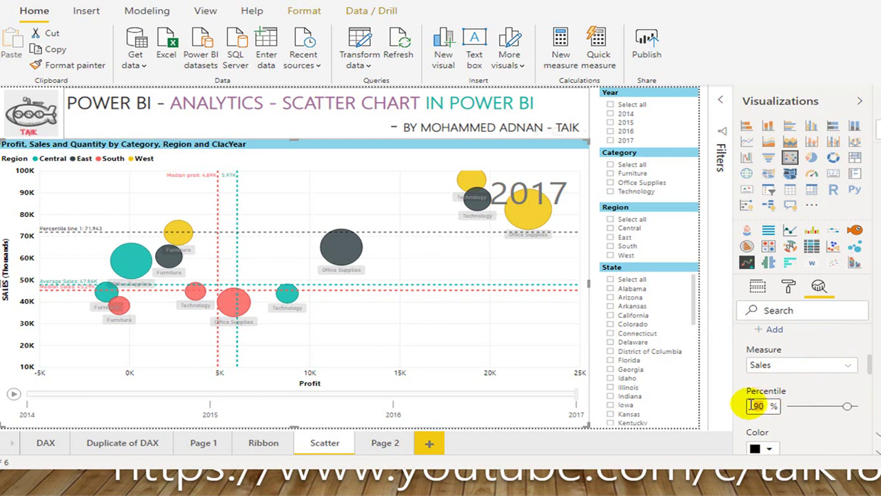
text(75)
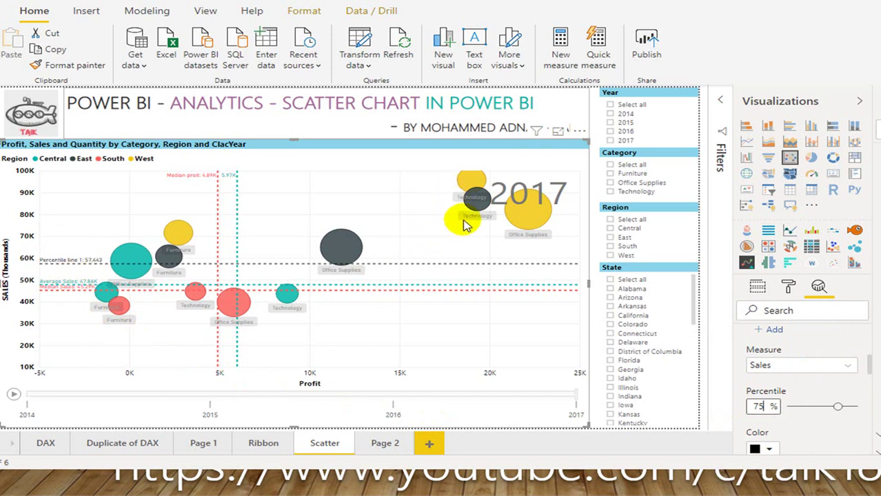
Remove the Percentile line from the scatter chart
scroll(832, 374, up, 2)
click(853, 373)
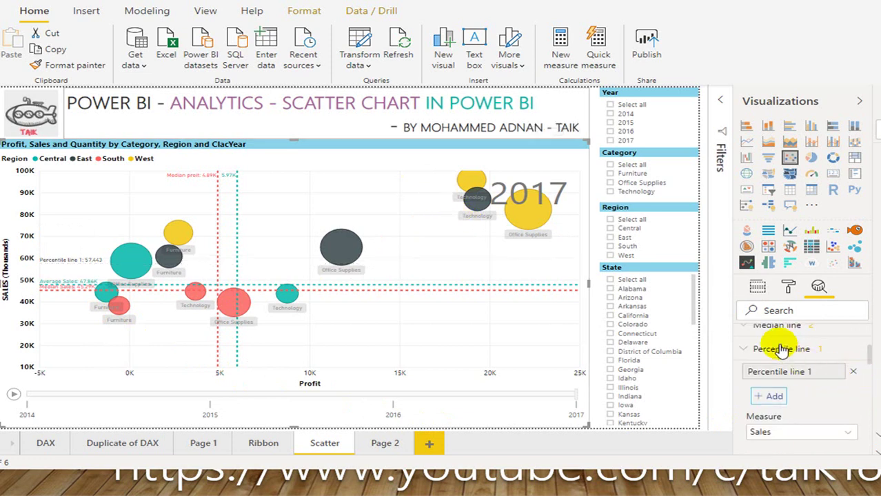
click(774, 347)
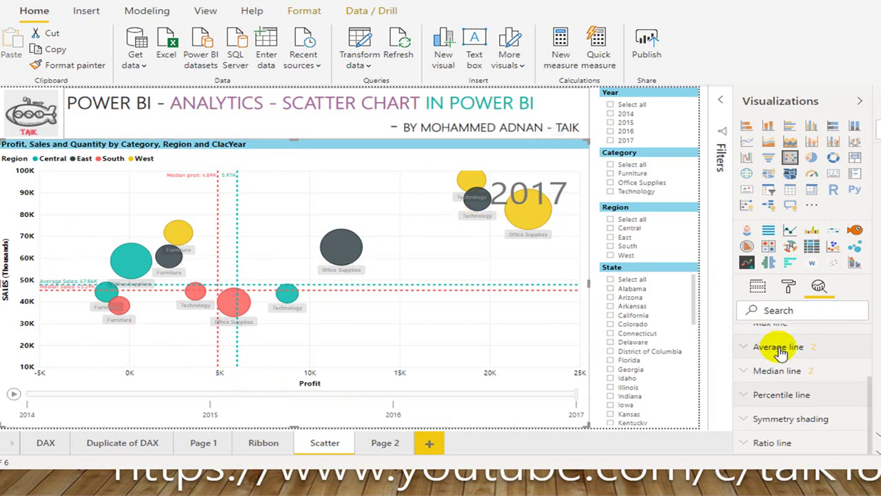
click(801, 422)
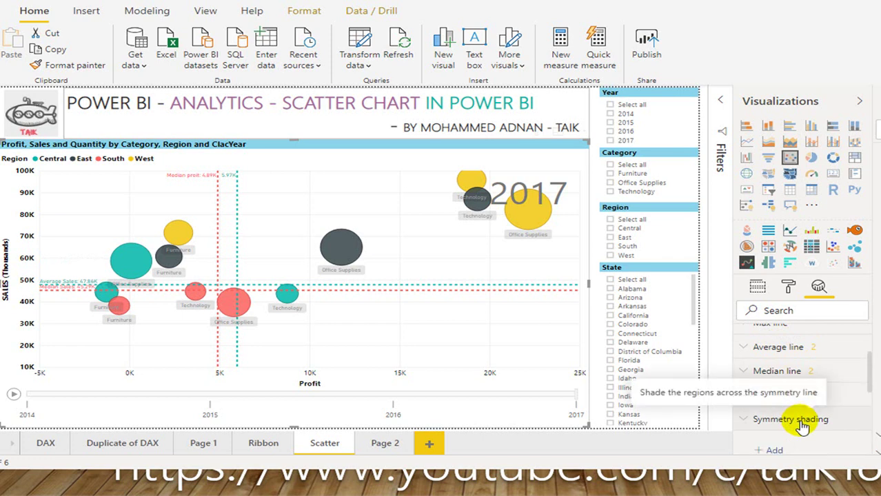
scroll(827, 426, down, 1)
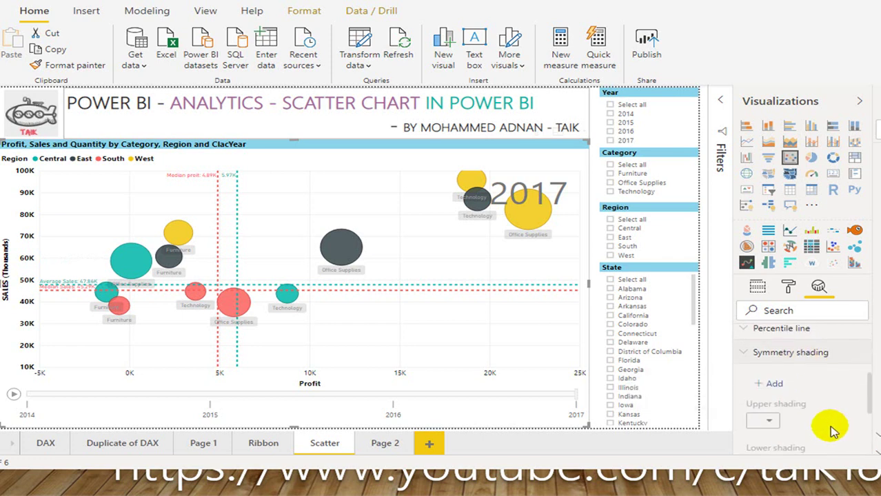
click(772, 384)
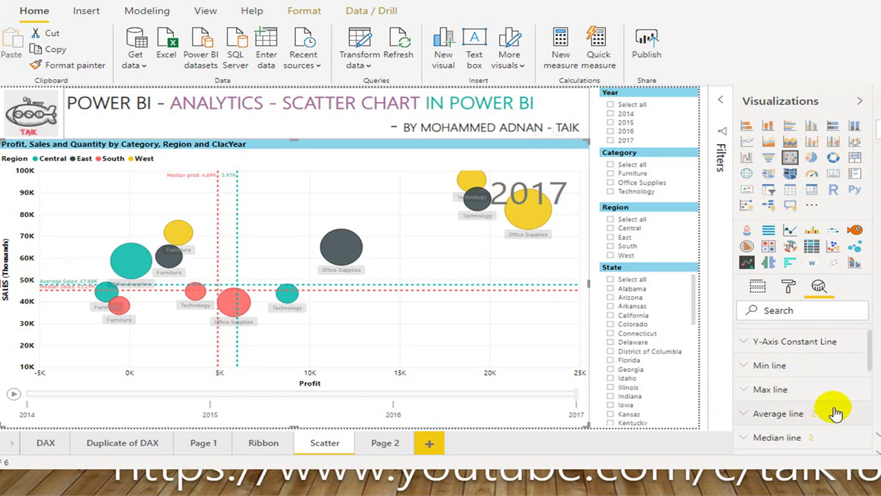
Remove the Average Profit and Average Sales lines from the scatter chart
click(830, 412)
click(854, 414)
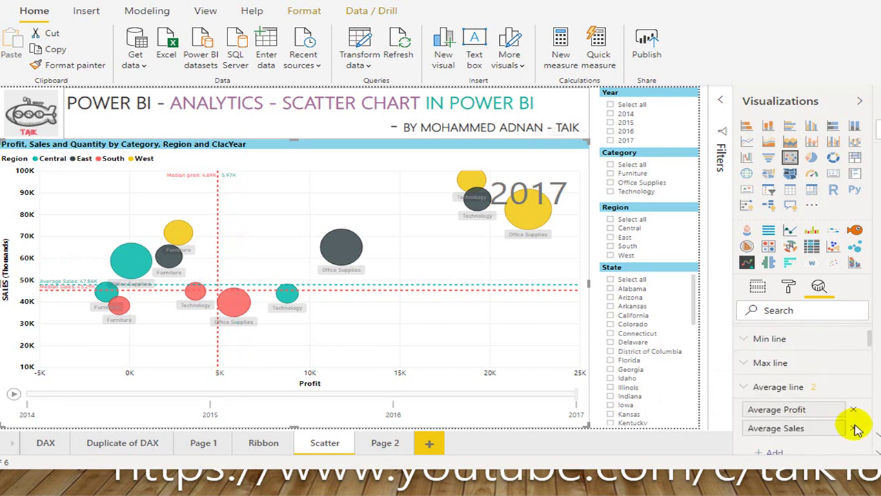
click(852, 410)
click(791, 389)
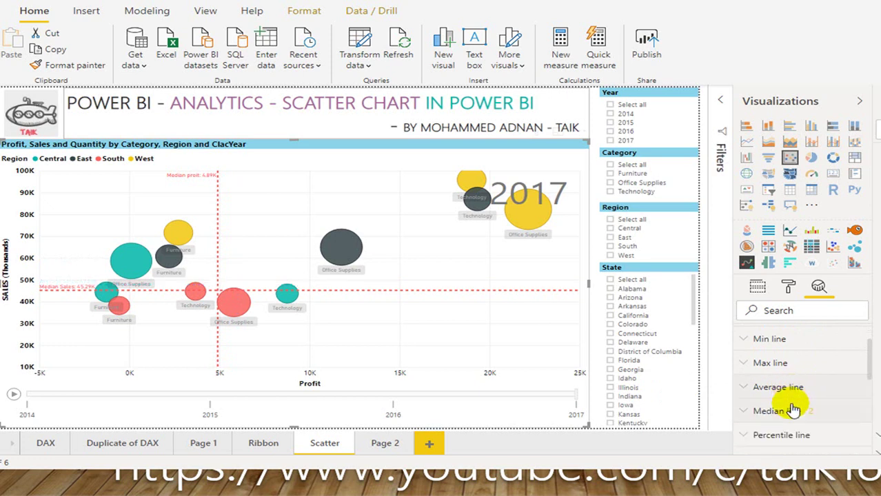
Remove both the Profit and Sales median lines from the scatter chart
click(806, 412)
click(853, 434)
click(850, 427)
click(784, 406)
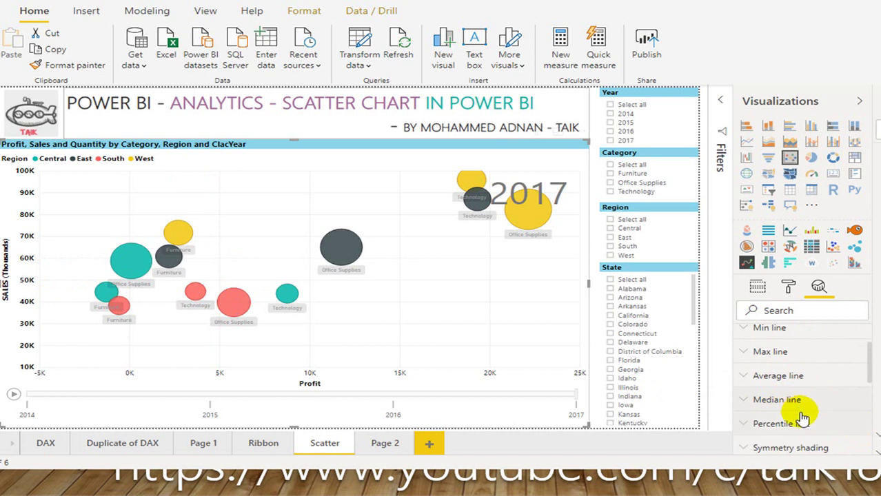
Add Symmetry shading to the scatter chart and review its upper shading, lower shading and transparency settings
scroll(808, 427, down, 1)
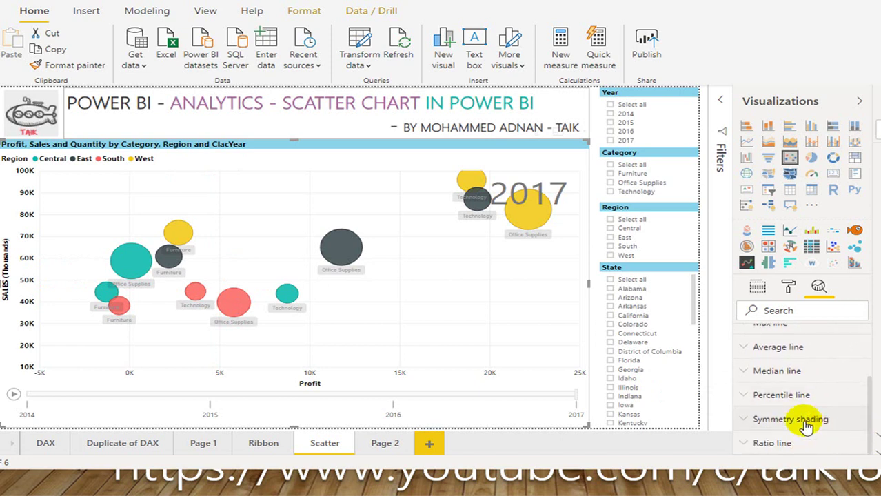
click(809, 419)
click(770, 382)
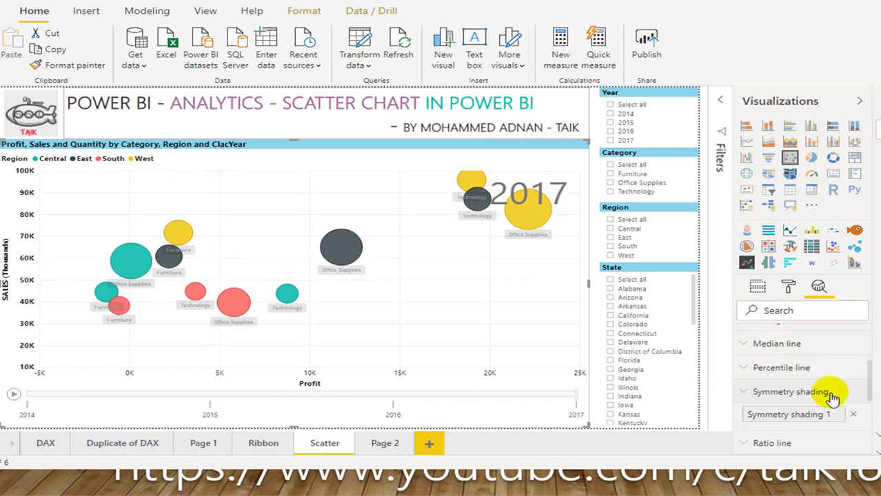
scroll(827, 422, down, 1)
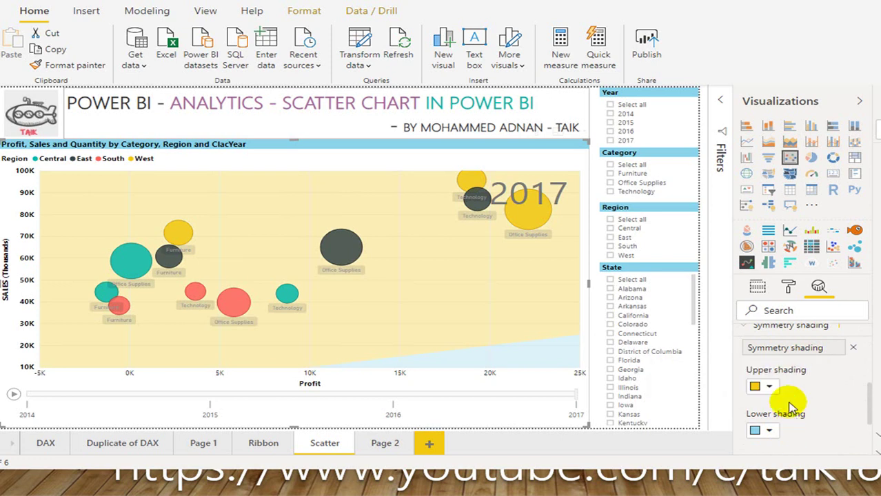
scroll(789, 407, down, 2)
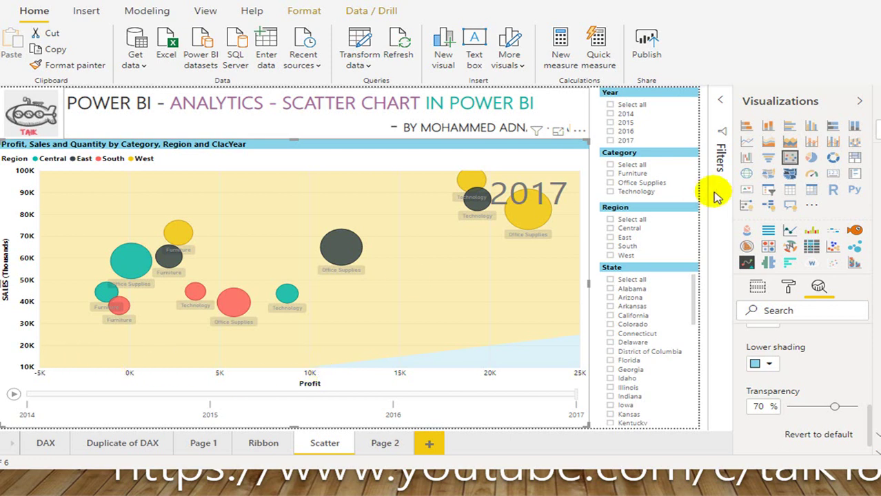
mouse_move(528, 223)
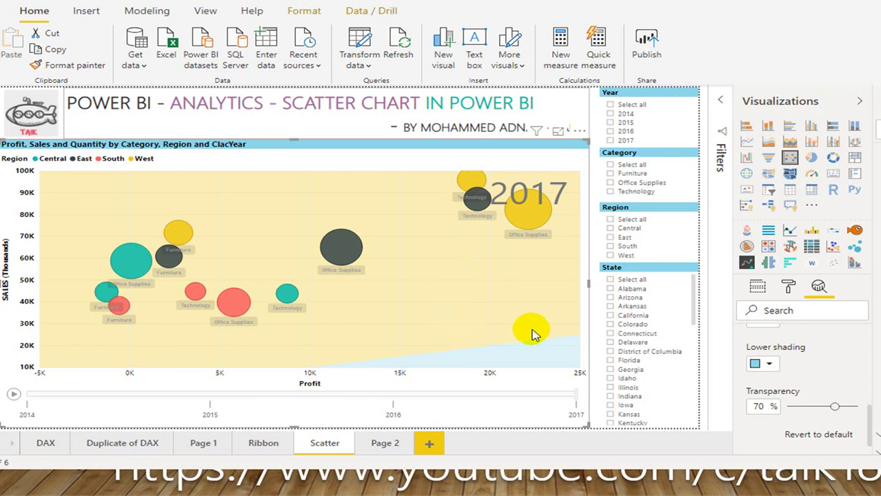
Remove the Symmetry shading from the scatter chart
scroll(816, 372, up, 2)
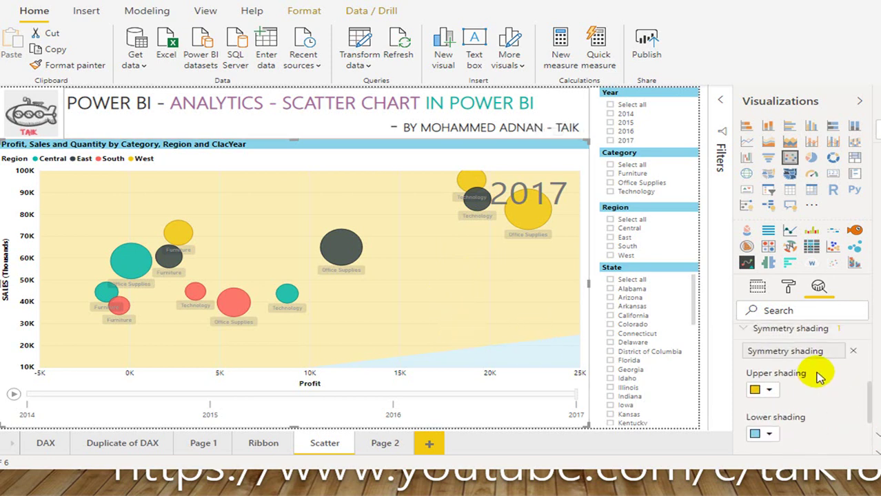
click(799, 341)
scroll(796, 338, up, 2)
Add a Ratio line to the scatter chart and turn the Symmetry shading back on alongside it
click(775, 443)
scroll(784, 441, down, 2)
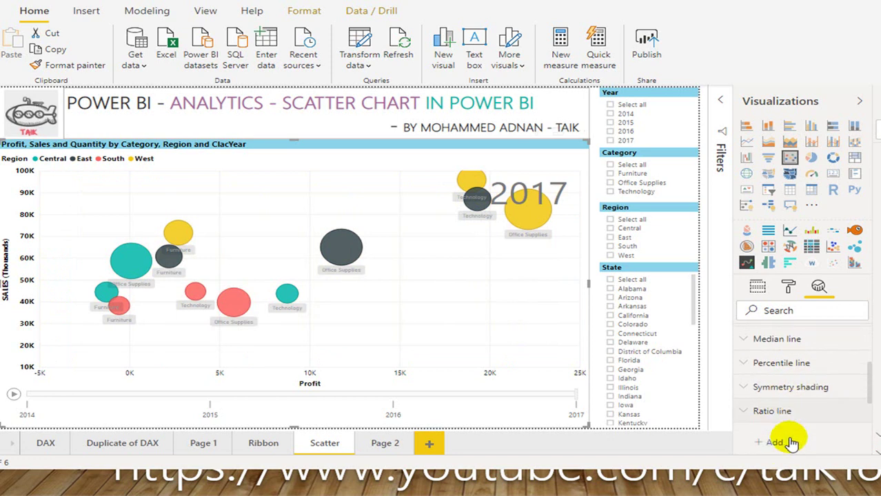
click(774, 409)
scroll(794, 412, down, 1)
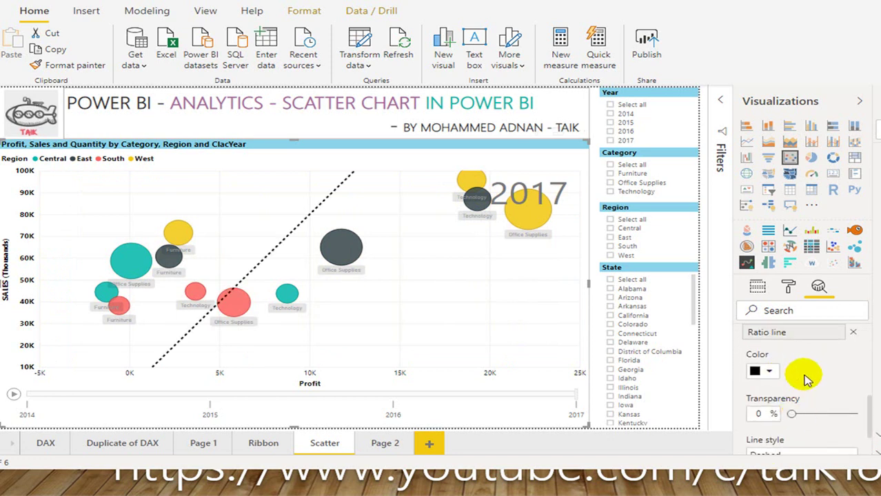
scroll(803, 365, down, 1)
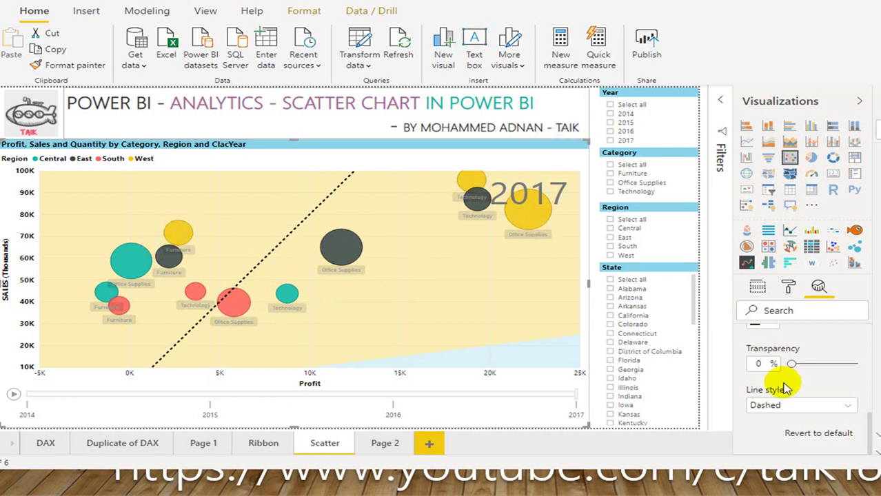
scroll(786, 377, up, 2)
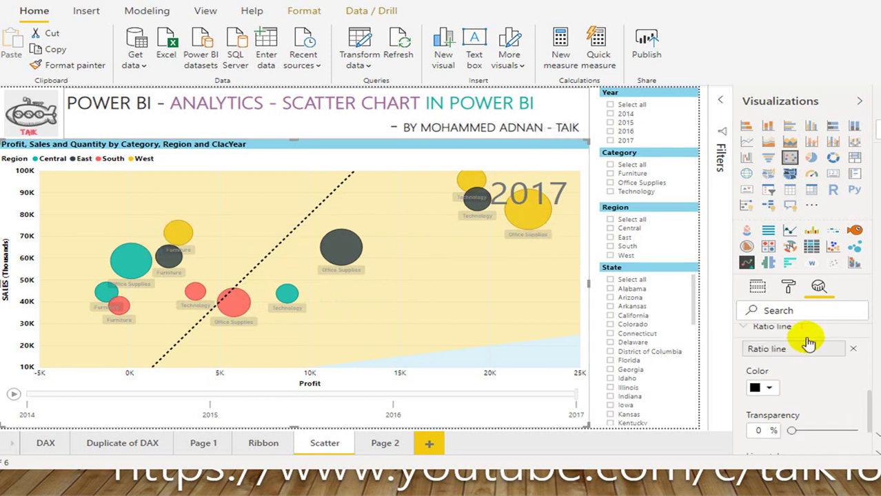
scroll(820, 370, up, 2)
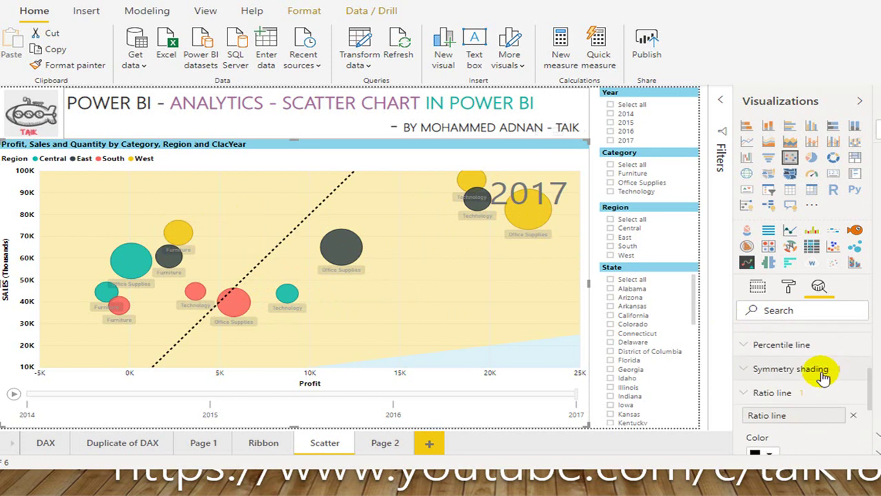